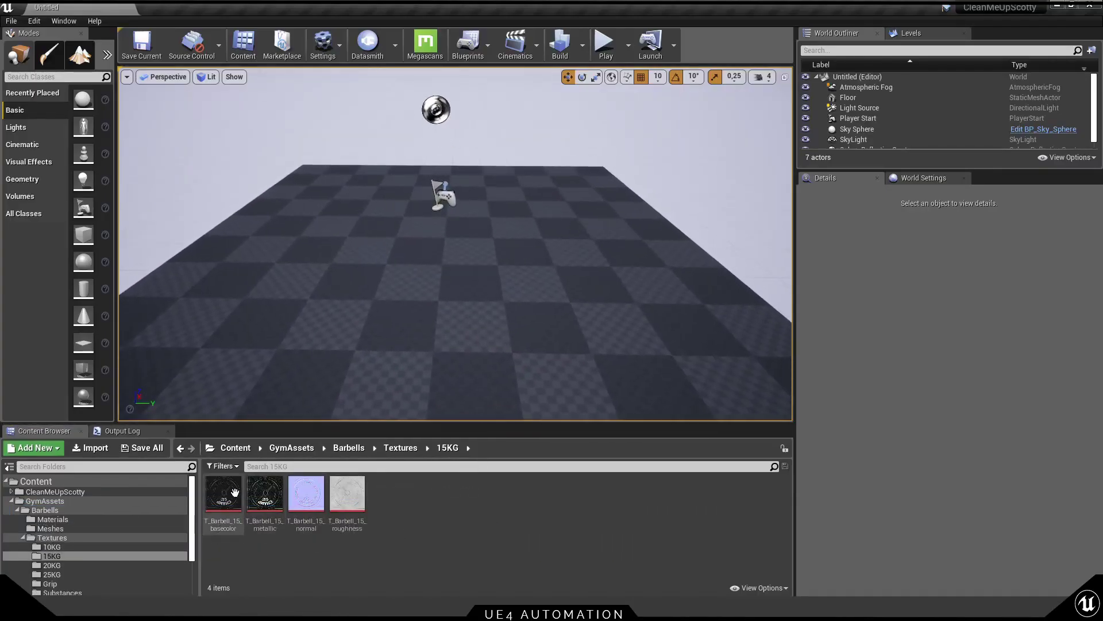
Step: Select the four 15KG barbell textures and bring up their Scripted Actions > Rename Assets
{"action": "left_click", "coordinate": [232, 491]}
{"action": "left_click", "coordinate": [346, 491], "text": "shift"}
{"action": "right_click", "coordinate": [344, 492]}
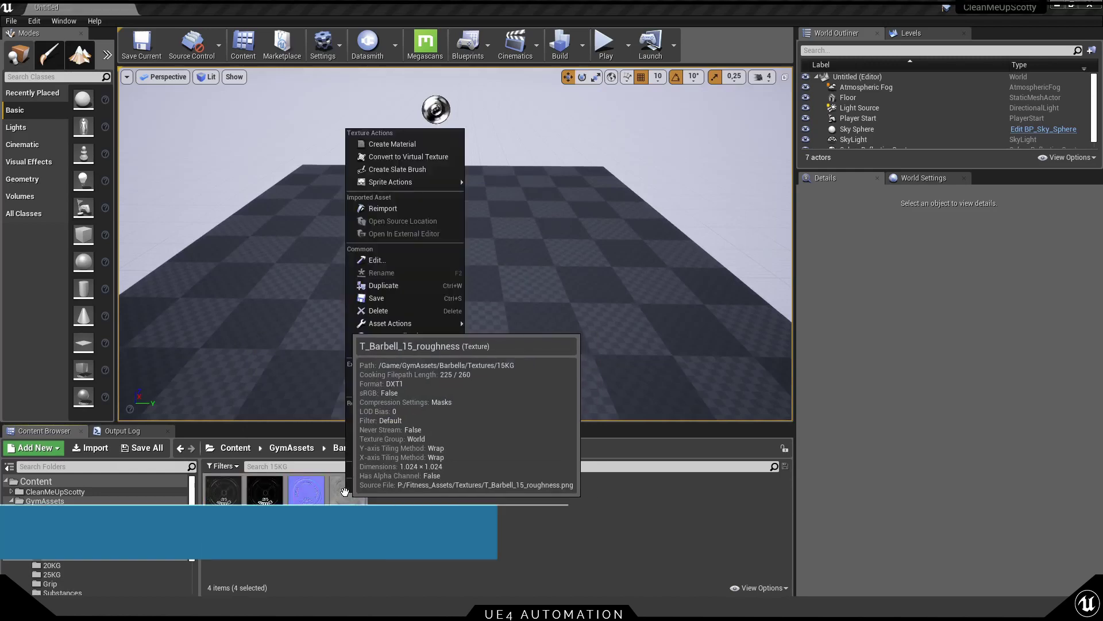
{"action": "mouse_move", "coordinate": [422, 348]}
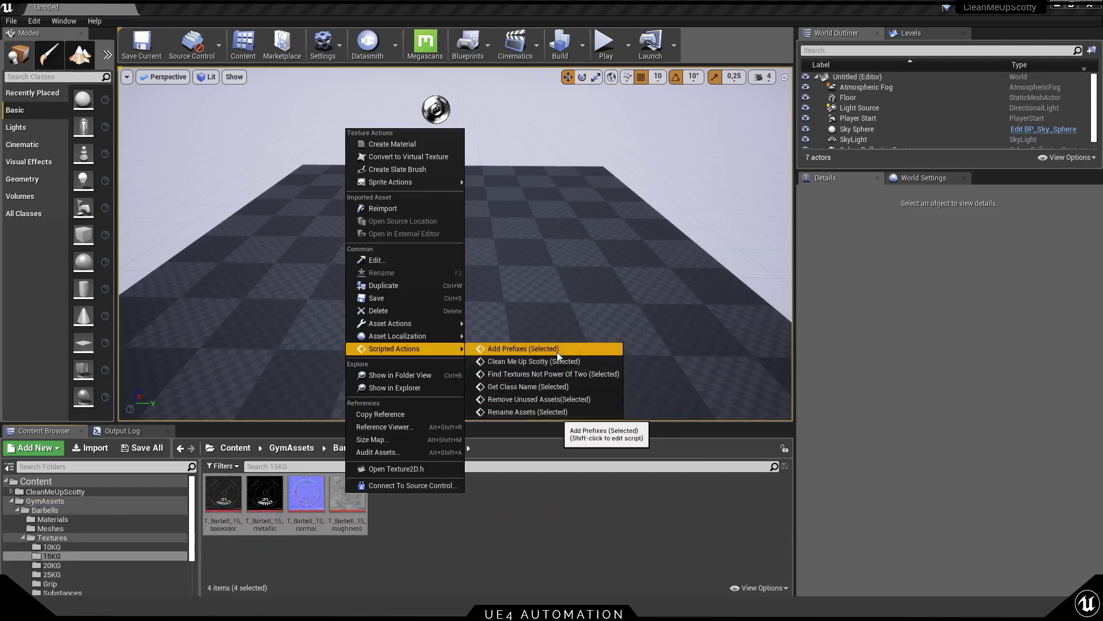
Step: Run Rename Assets on the four selected 15KG textures
{"action": "left_click", "coordinate": [539, 412]}
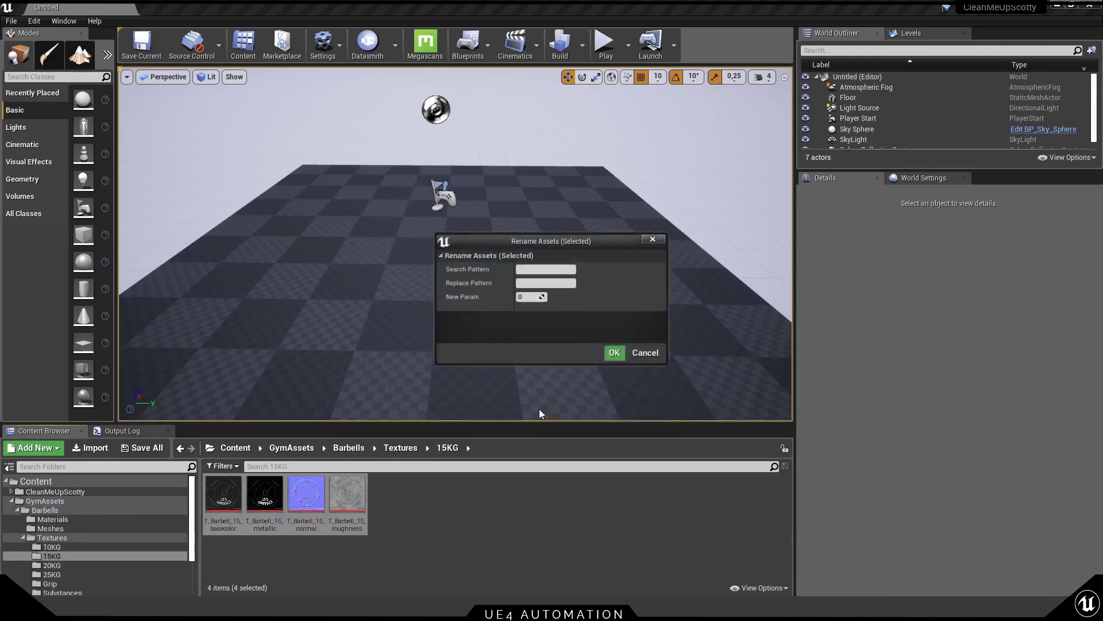
{"action": "left_click", "coordinate": [533, 268]}
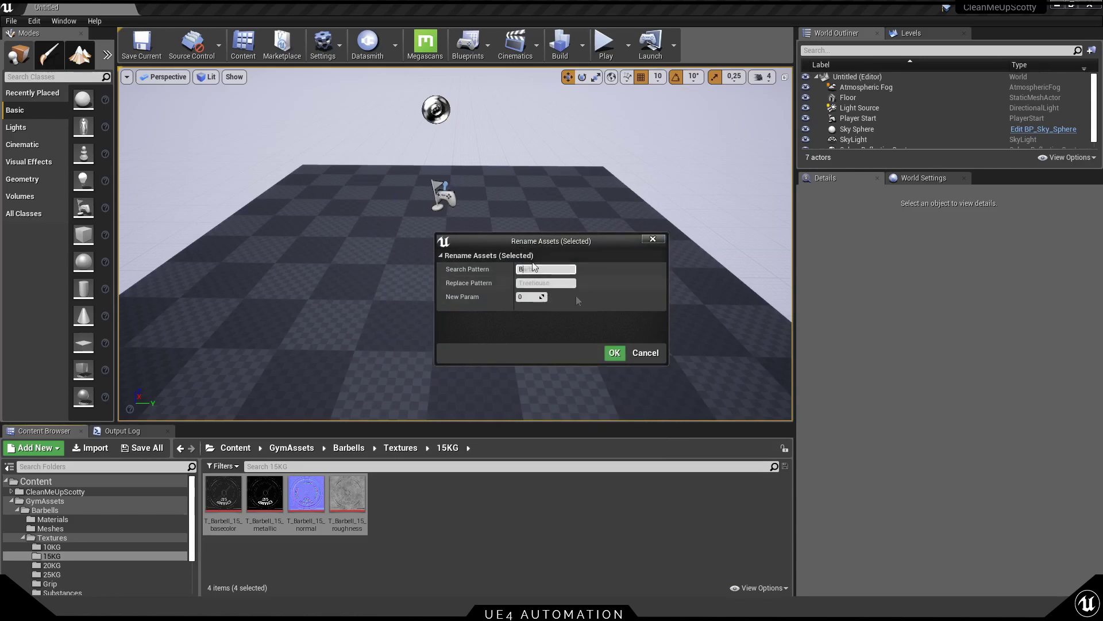
{"action": "left_click", "coordinate": [615, 352]}
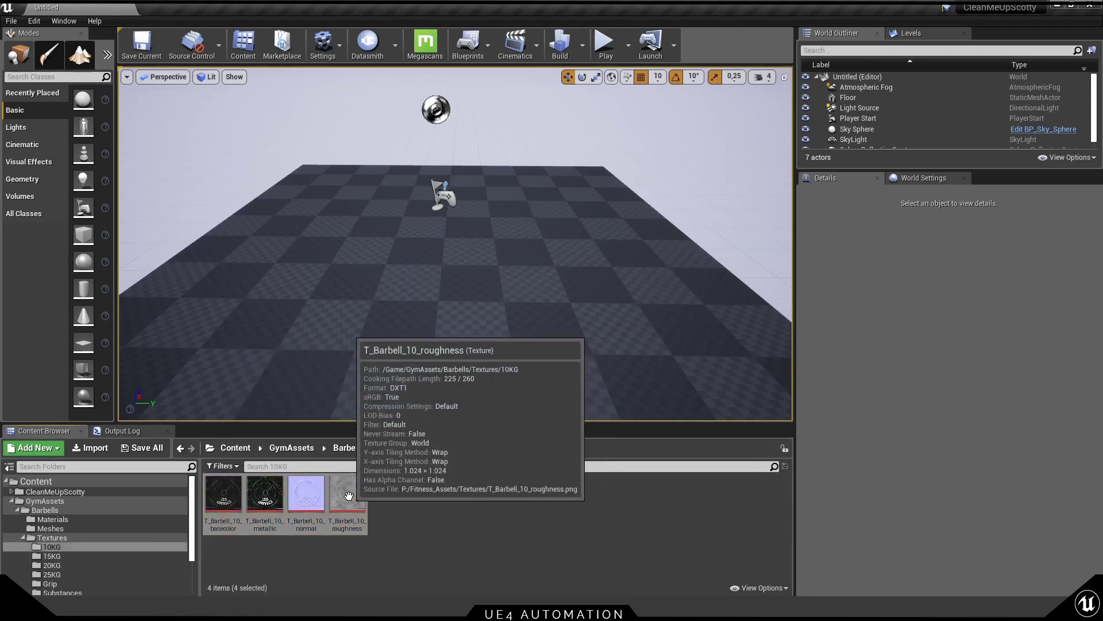
Step: Batch-rename the four 10KG textures to drop the T_ prefix, e.g. Barbell_10_roughness
{"action": "right_click", "coordinate": [349, 497]}
{"action": "mouse_move", "coordinate": [414, 353]}
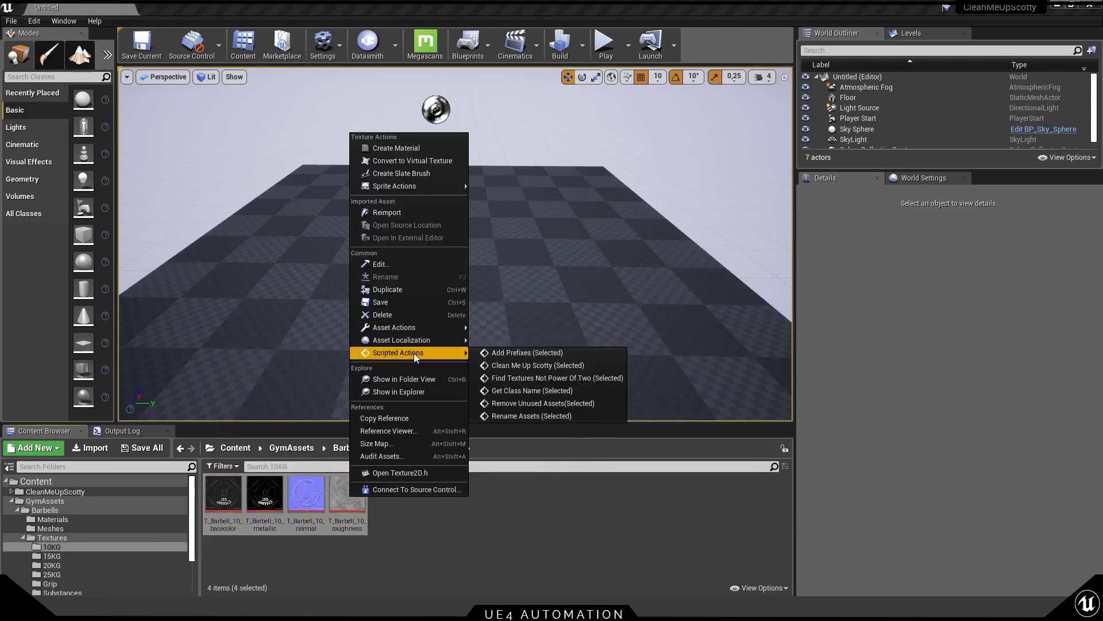
{"action": "left_click", "coordinate": [528, 415]}
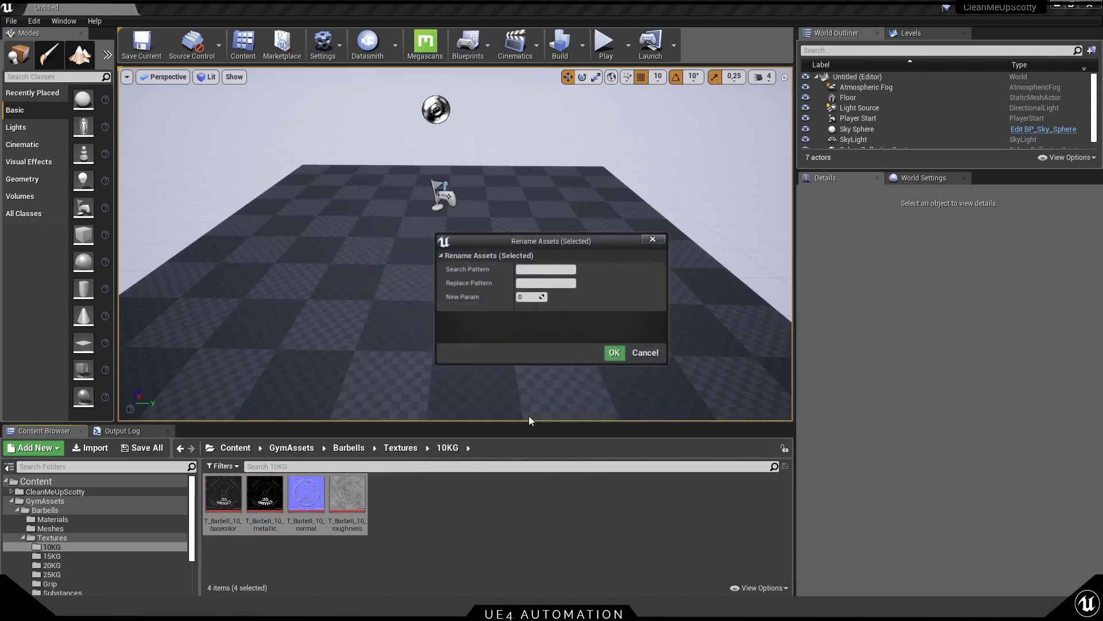
{"action": "left_click", "coordinate": [531, 270]}
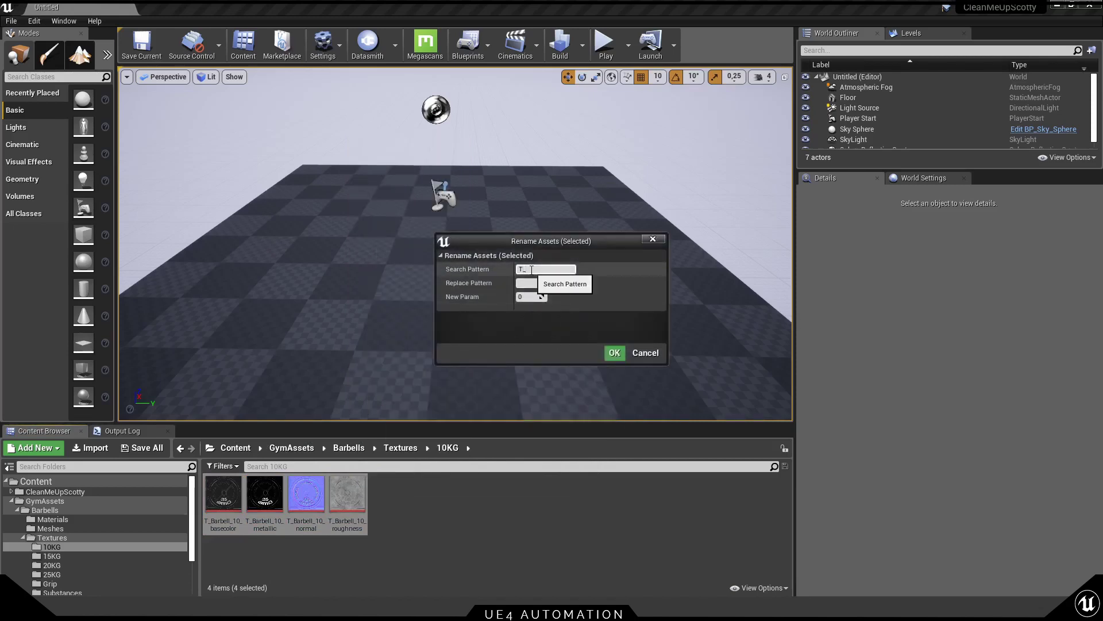
{"action": "type", "text": "T_Barbell_10_"}
{"action": "left_click", "coordinate": [531, 282]}
{"action": "type", "text": "T_Barbell_10KG_"}
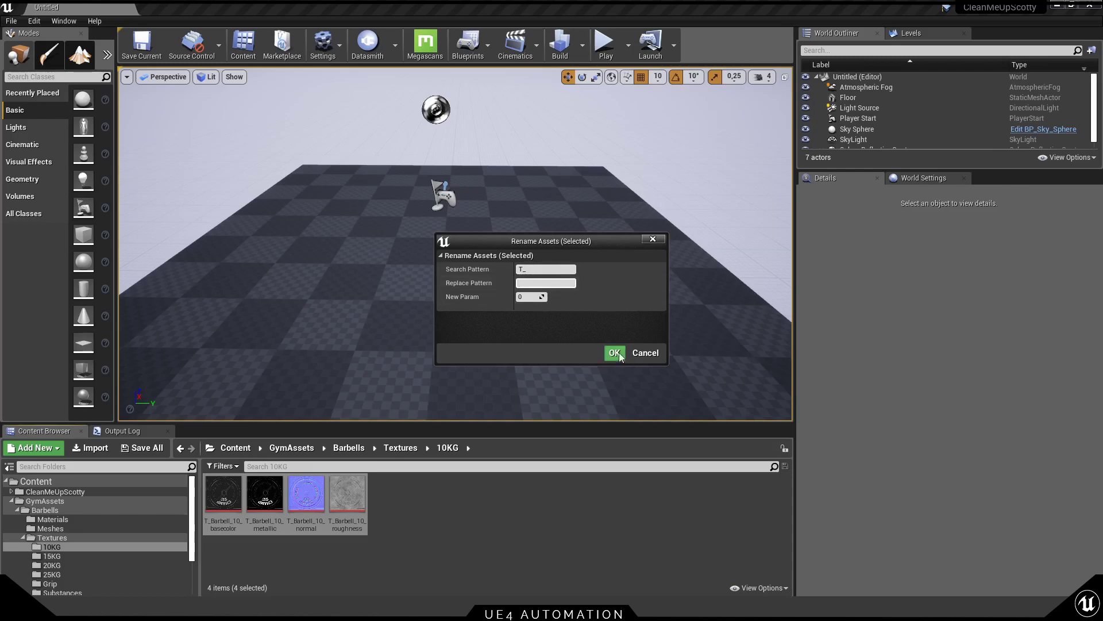
{"action": "left_click", "coordinate": [614, 353]}
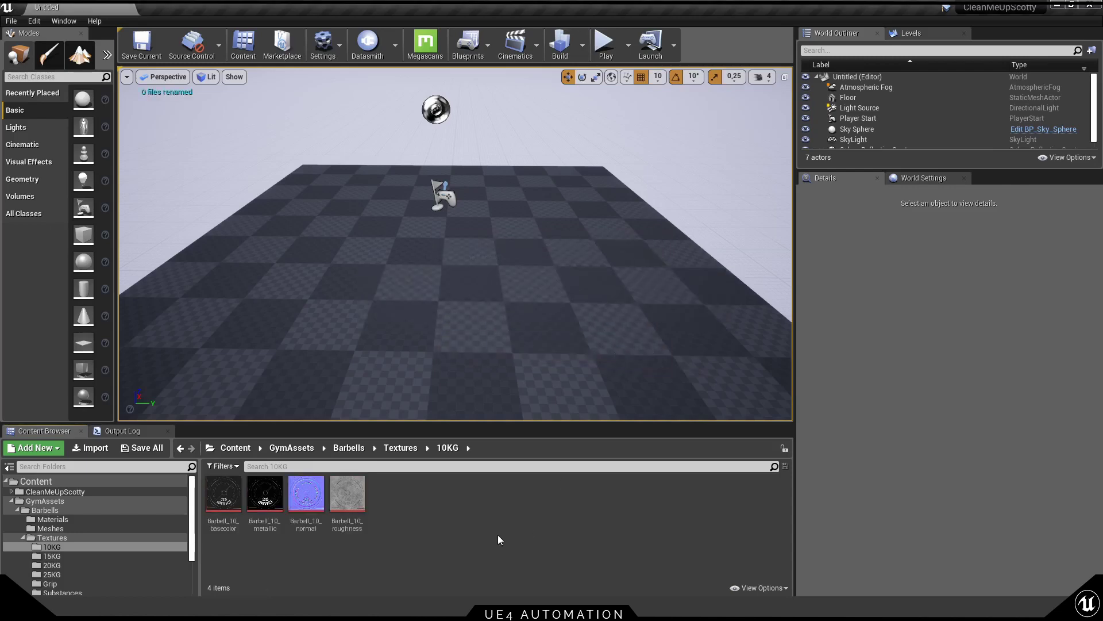
Step: Add the T_ prefix to the four 10KG textures with Add Prefixes (Selected)
{"action": "left_click", "coordinate": [347, 493]}
{"action": "left_click", "coordinate": [227, 494], "text": "shift"}
{"action": "right_click", "coordinate": [227, 495]}
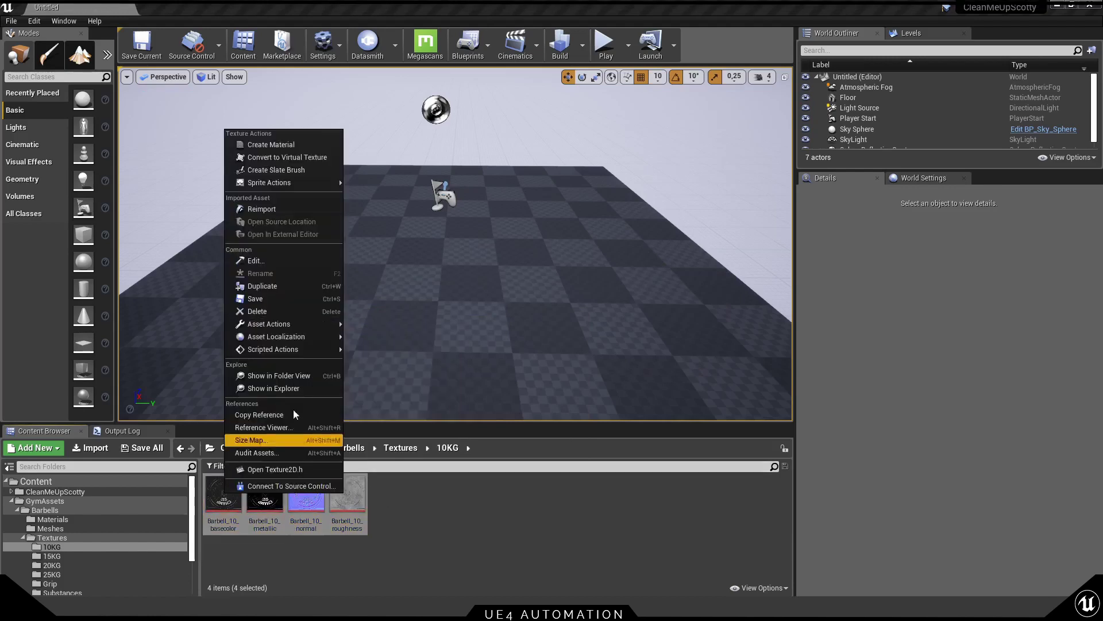
{"action": "mouse_move", "coordinate": [302, 348]}
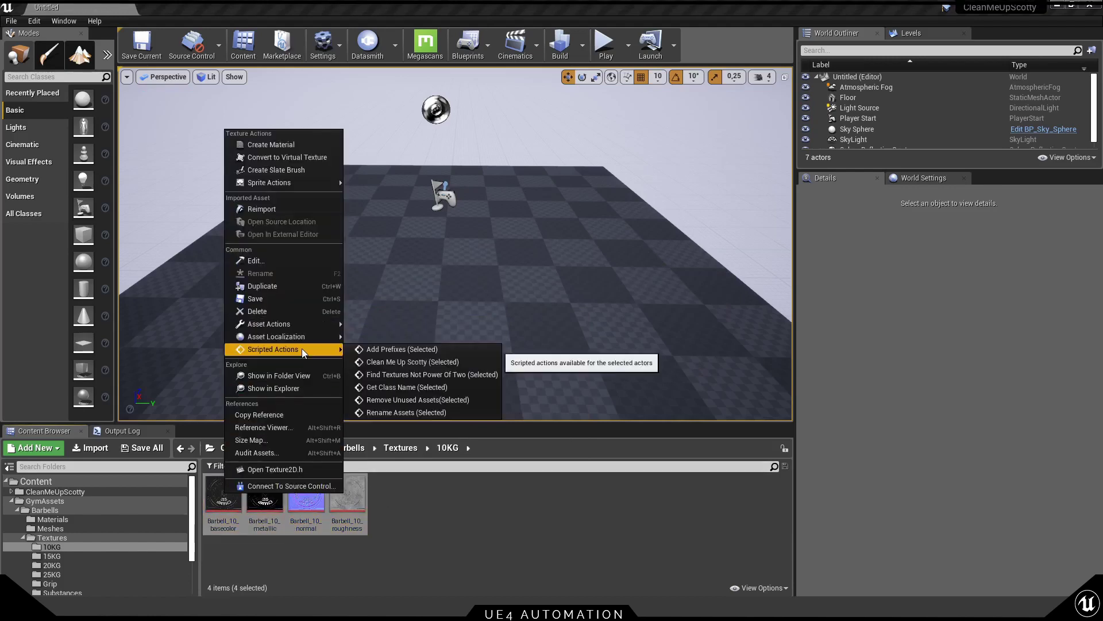
{"action": "left_click", "coordinate": [410, 349]}
{"action": "left_click_drag", "start_coordinate": [498, 233], "coordinate": [493, 129]}
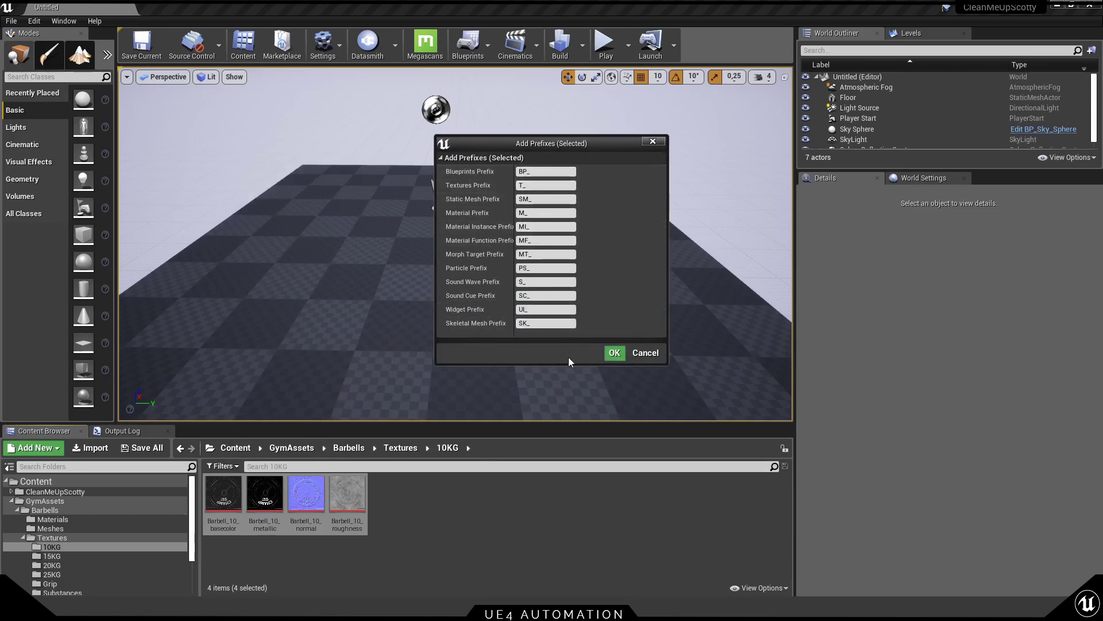
{"action": "left_click", "coordinate": [614, 352]}
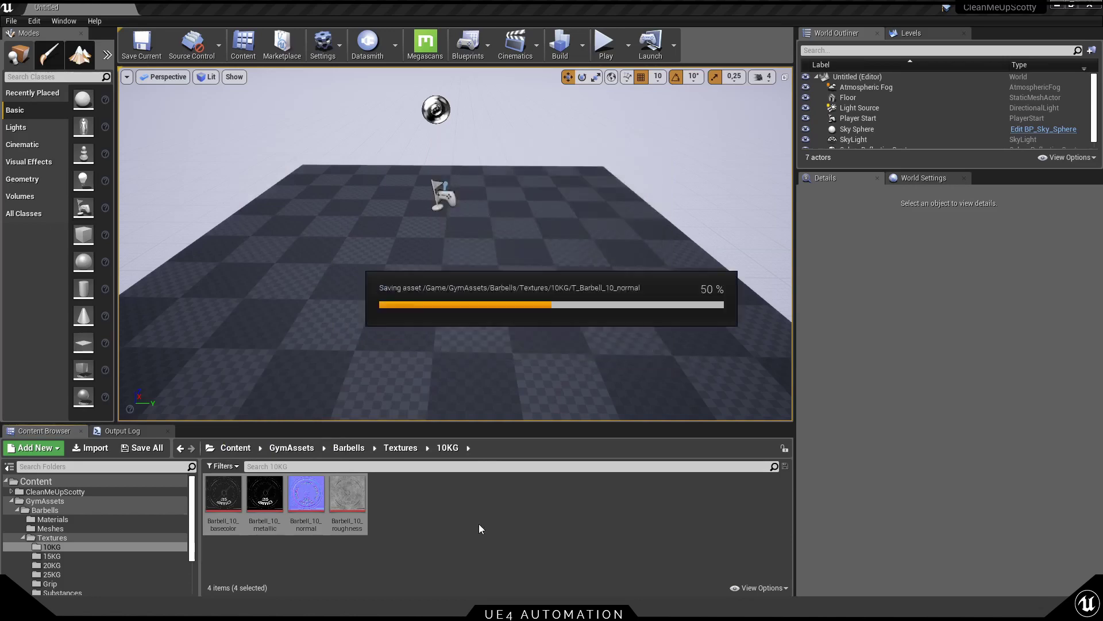
Step: Run Add Prefixes on the four 10KG textures a second time
{"action": "left_click", "coordinate": [358, 493]}
{"action": "left_click", "coordinate": [223, 493], "text": "shift"}
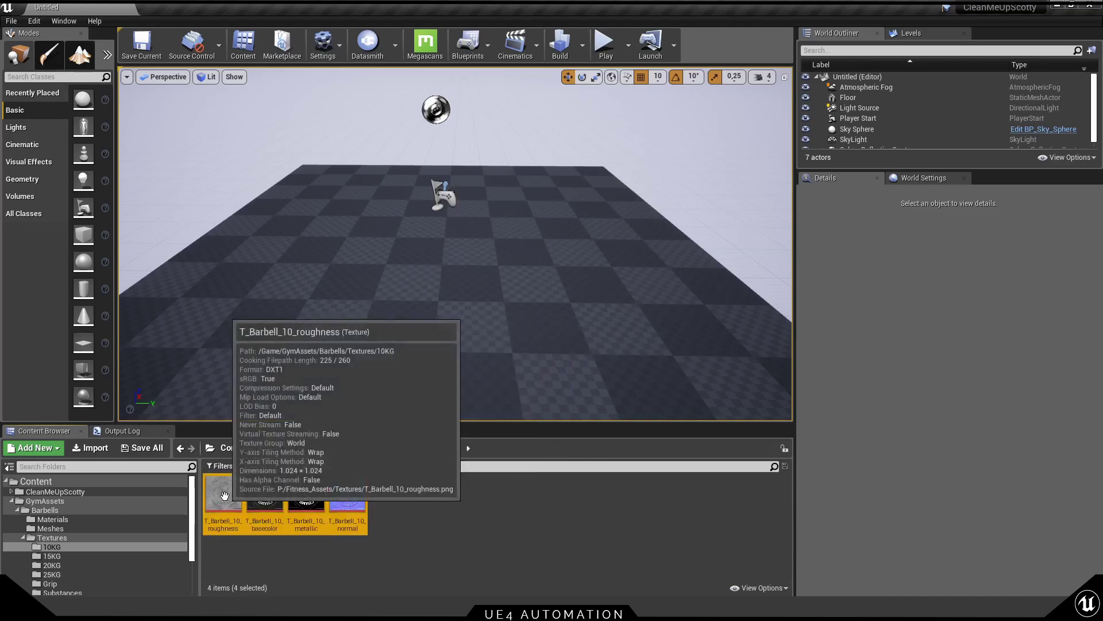
{"action": "right_click", "coordinate": [225, 498]}
{"action": "mouse_move", "coordinate": [293, 353]}
{"action": "left_click", "coordinate": [377, 352]}
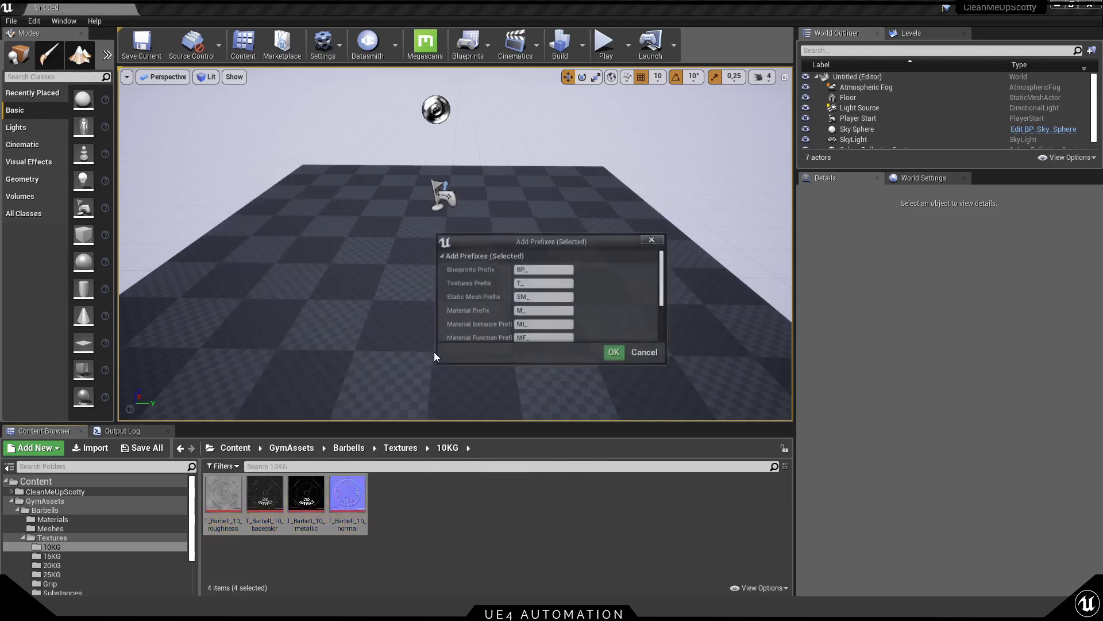
{"action": "left_click", "coordinate": [615, 351]}
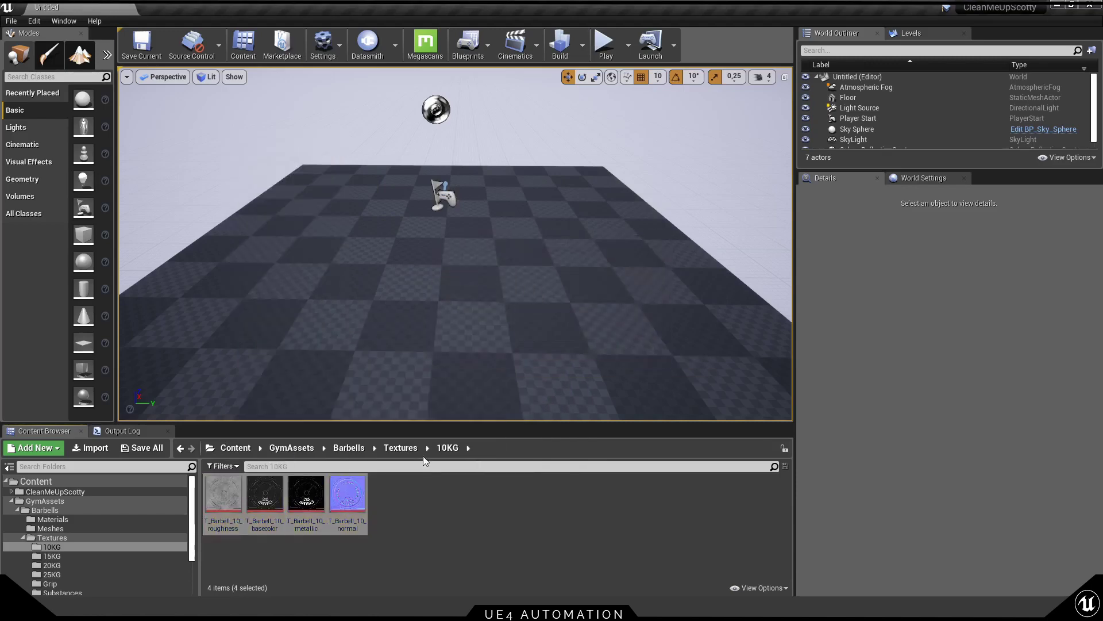
Step: Run Remove Unused Assets on the 10KG textures with Delete Type set to Move to Trash
{"action": "left_click", "coordinate": [415, 504]}
{"action": "left_click", "coordinate": [348, 493]}
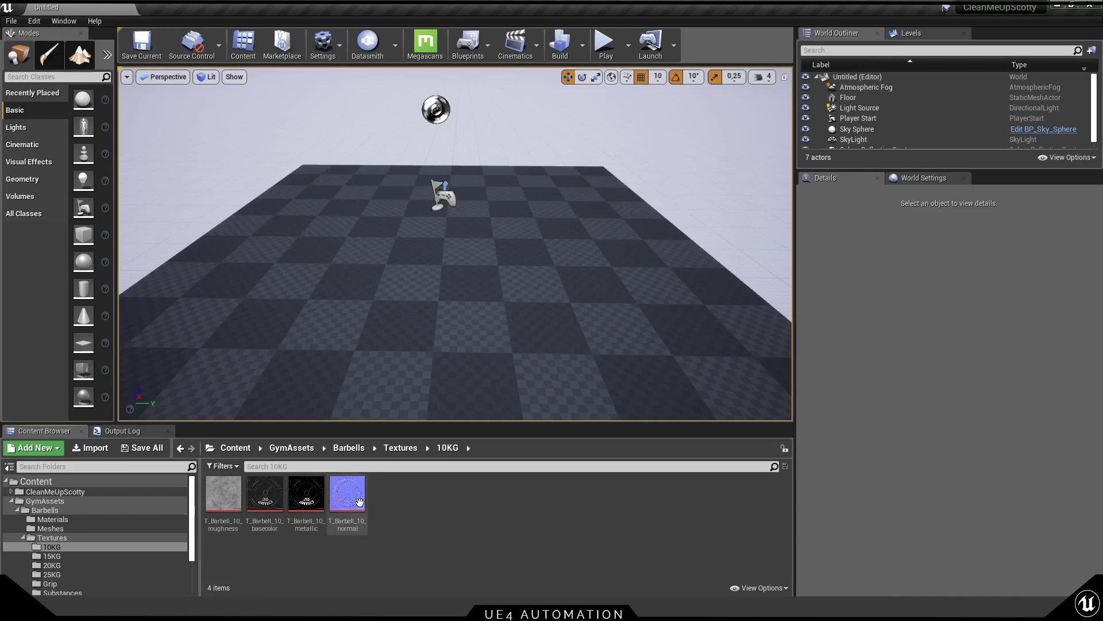
{"action": "left_click", "coordinate": [235, 499], "text": "shift"}
{"action": "right_click", "coordinate": [235, 498]}
{"action": "mouse_move", "coordinate": [319, 356]}
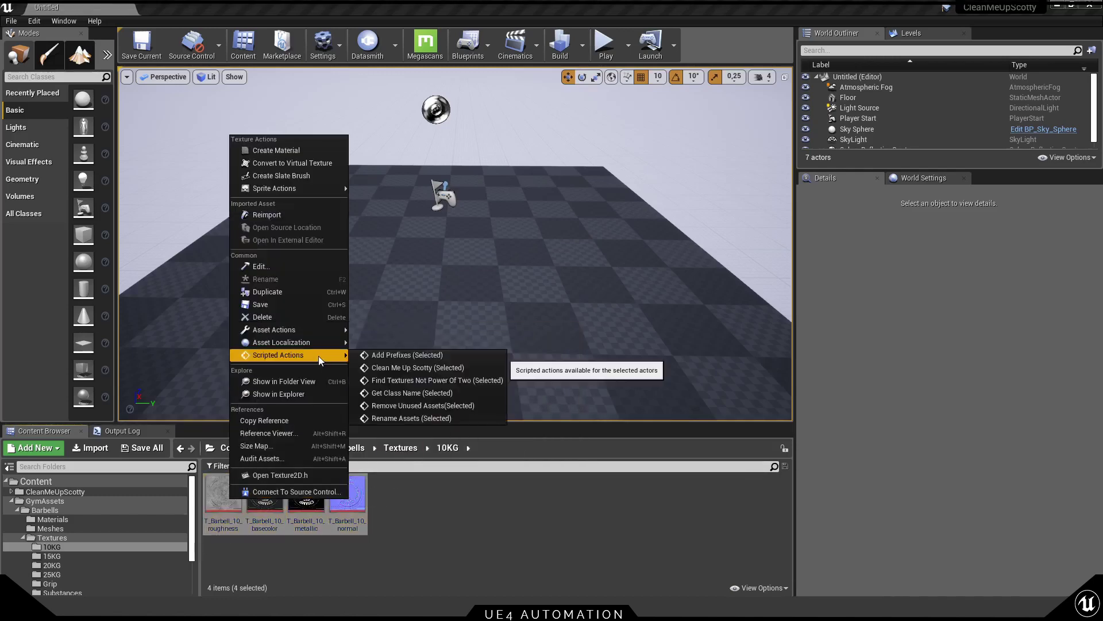
{"action": "left_click", "coordinate": [422, 405]}
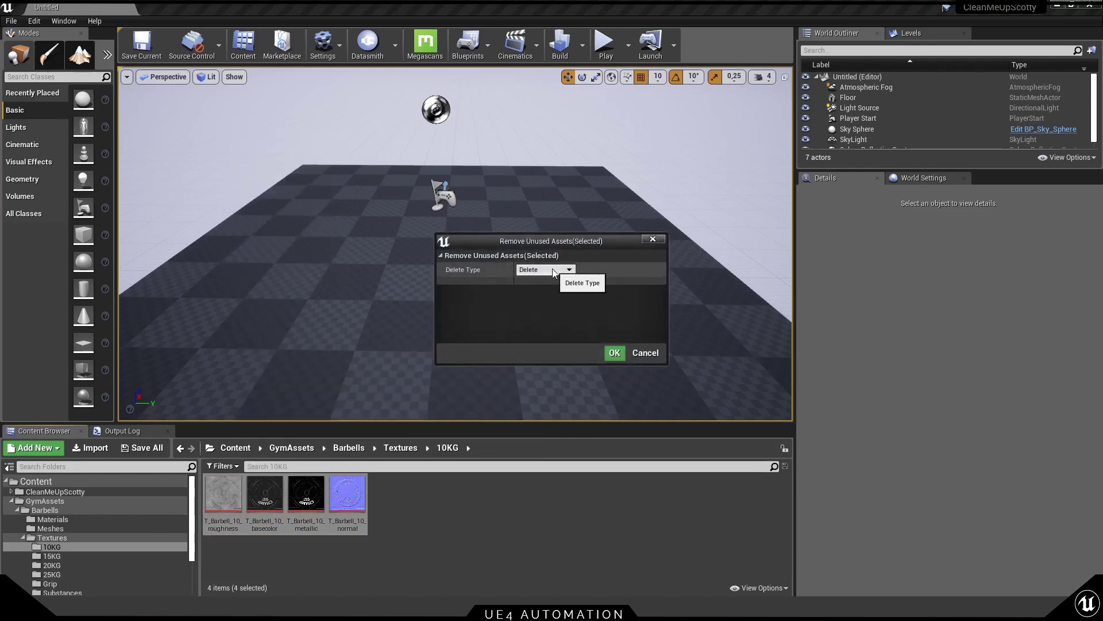
{"action": "left_click", "coordinate": [540, 287]}
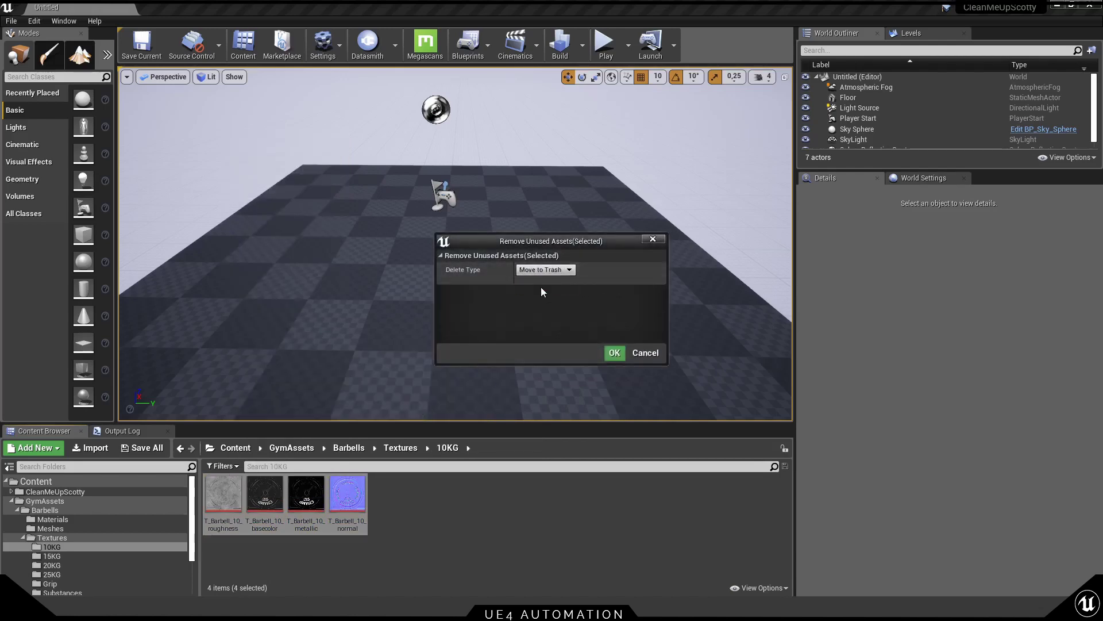
{"action": "left_click", "coordinate": [615, 353]}
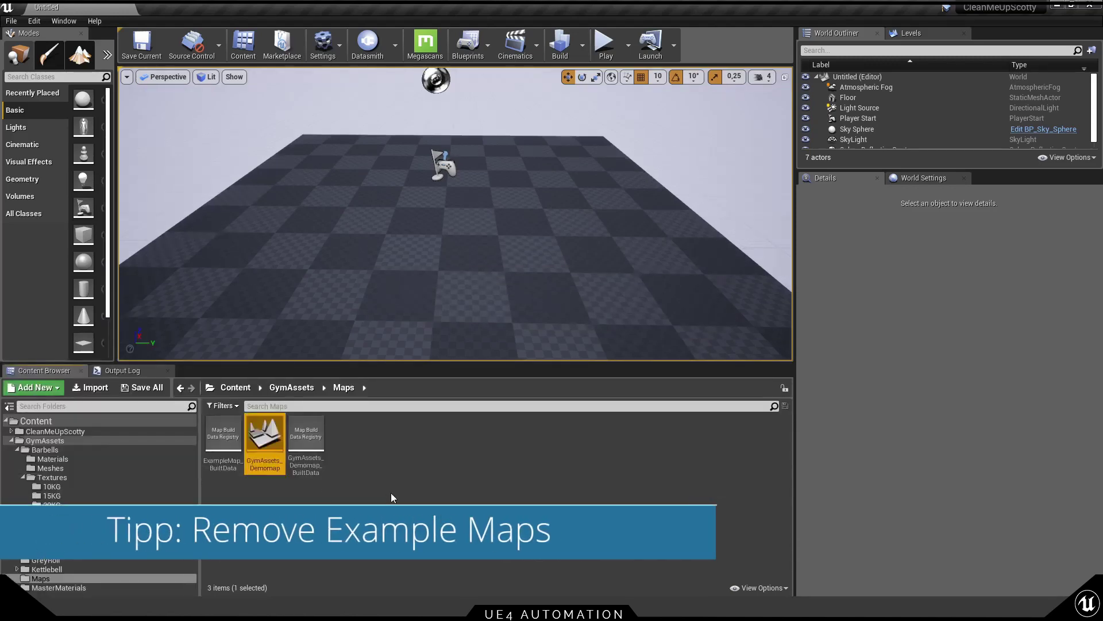
Step: Delete the GymAssets_Demomap map and its build data from Maps
{"action": "key", "text": "Delete"}
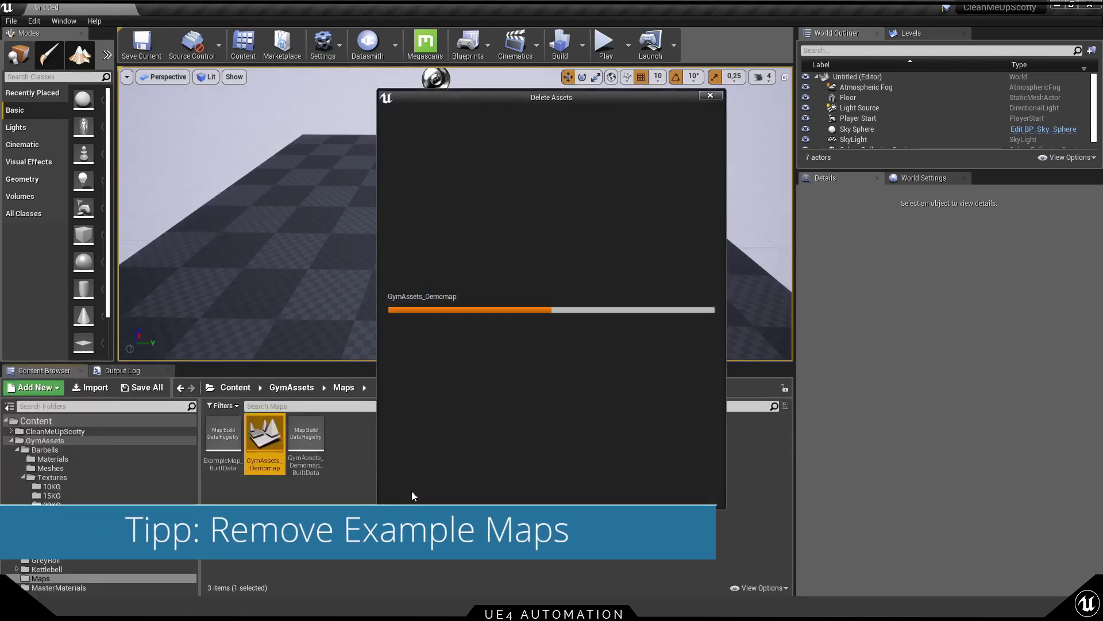
{"action": "left_click", "coordinate": [479, 486]}
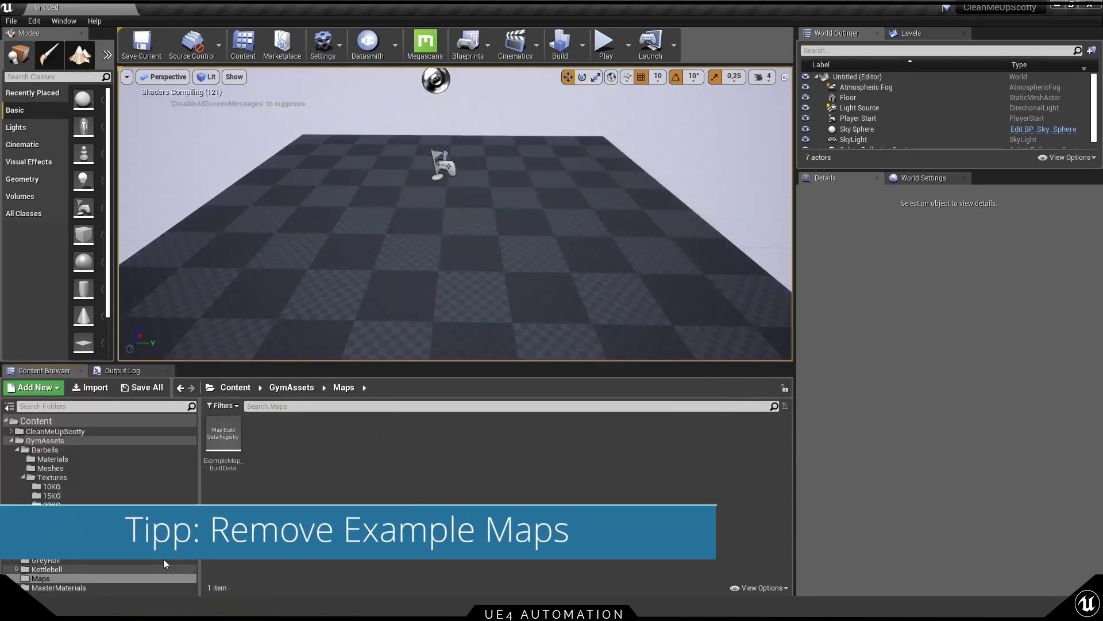
{"action": "left_click", "coordinate": [64, 468]}
Step: Launch the Clean Me Up editor utility widget and collapse its Prefix settings
{"action": "left_click", "coordinate": [60, 487]}
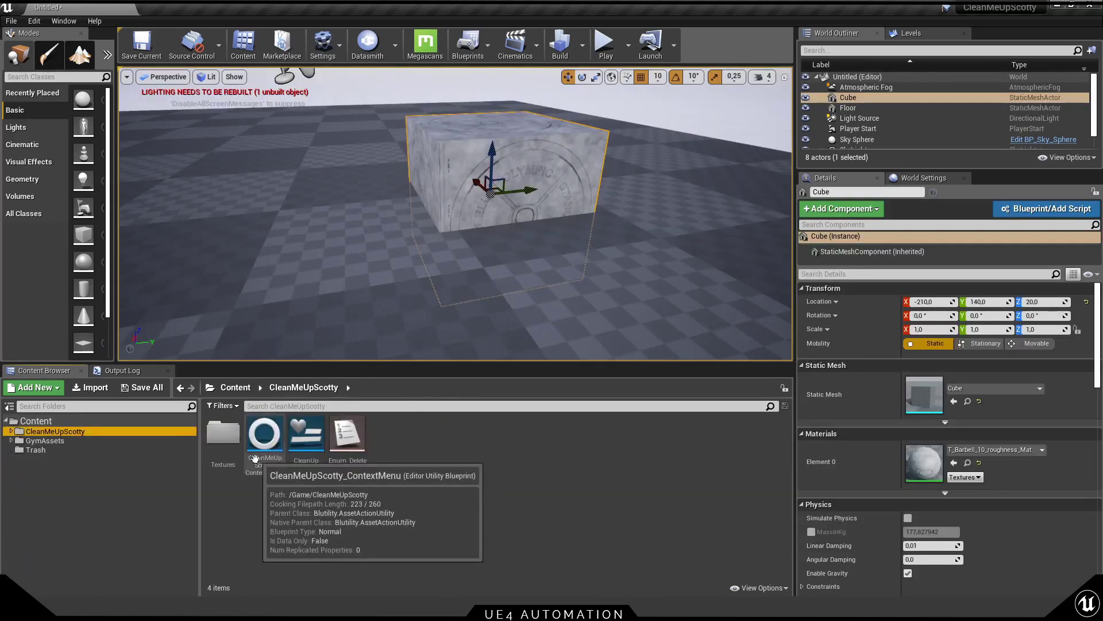
{"action": "right_click", "coordinate": [305, 440]}
{"action": "left_click", "coordinate": [371, 186]}
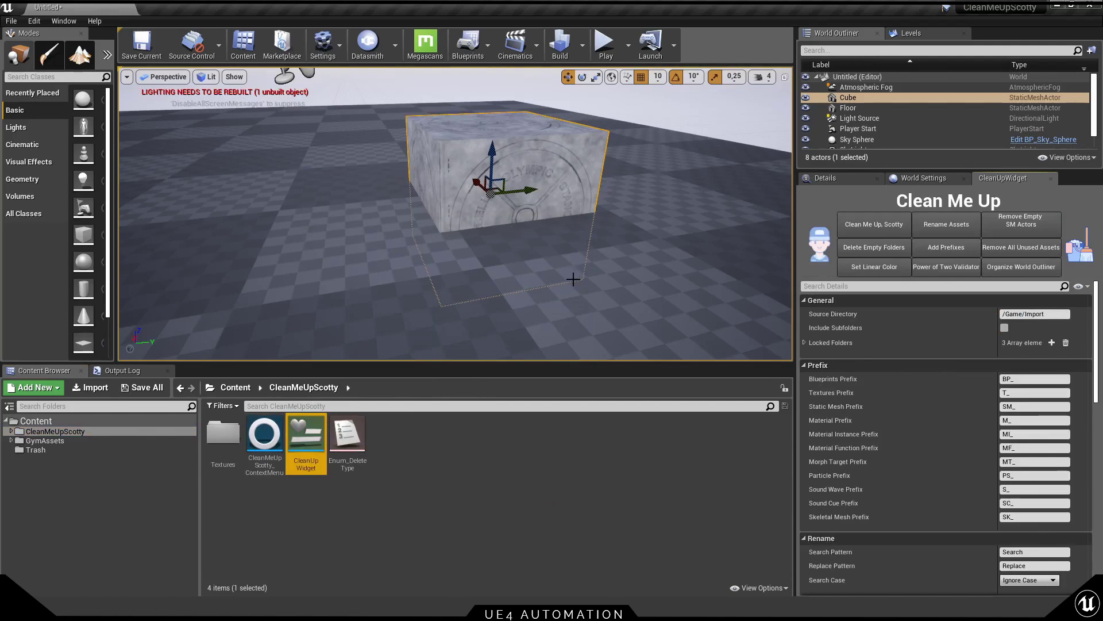
{"action": "left_click", "coordinate": [806, 365]}
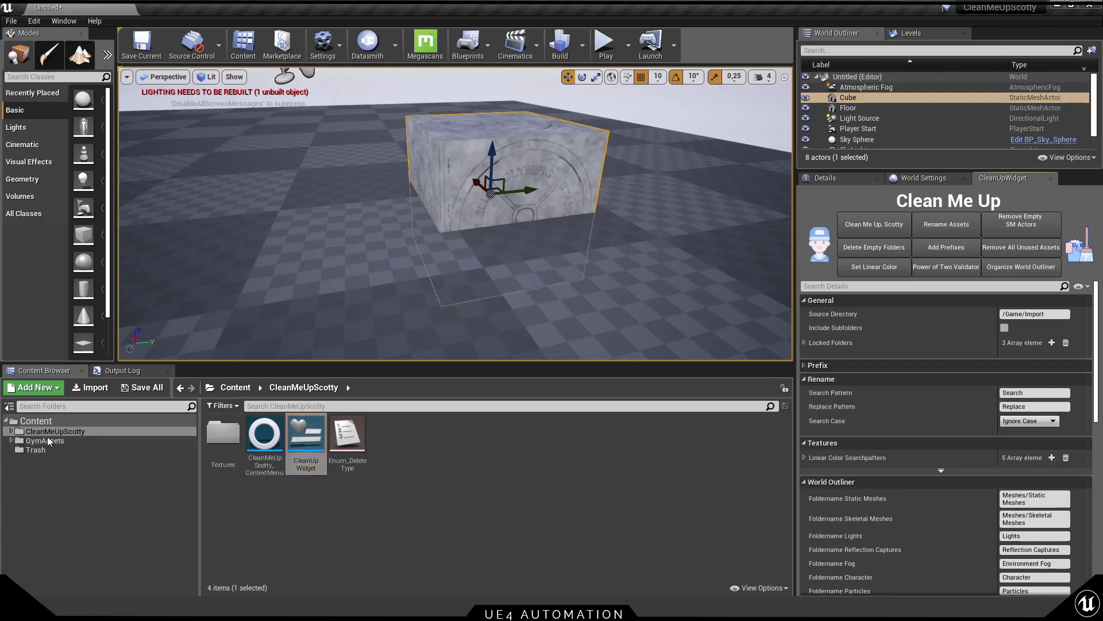
Step: Expand GymAssets and Barbells in the folder tree, then open the GymAssets folder
{"action": "left_click", "coordinate": [11, 441]}
{"action": "left_click", "coordinate": [17, 450]}
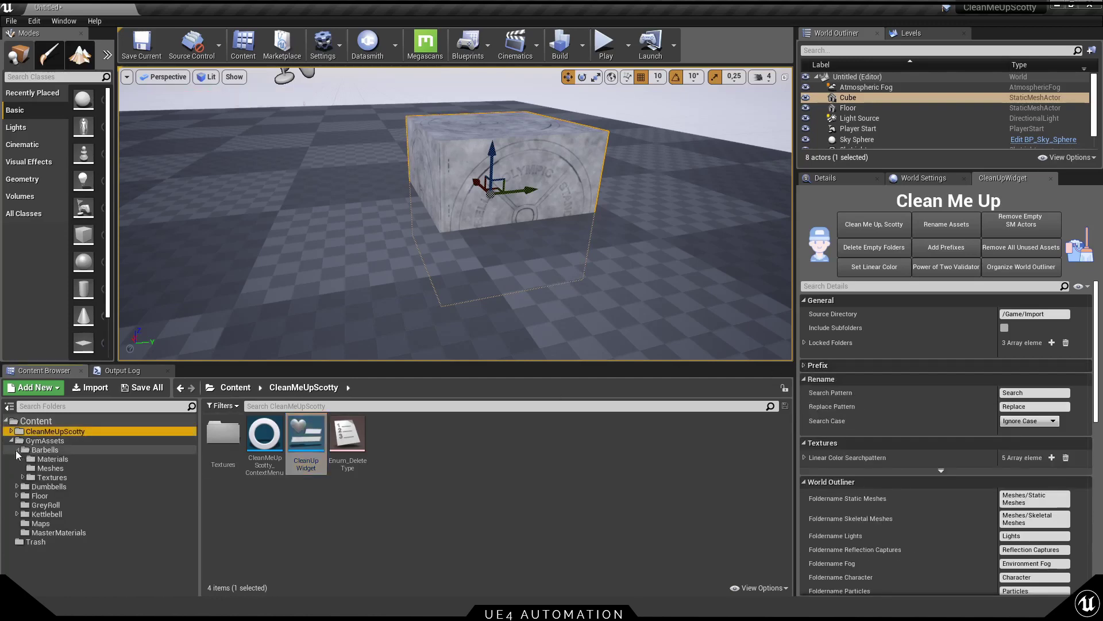
{"action": "left_click", "coordinate": [17, 450]}
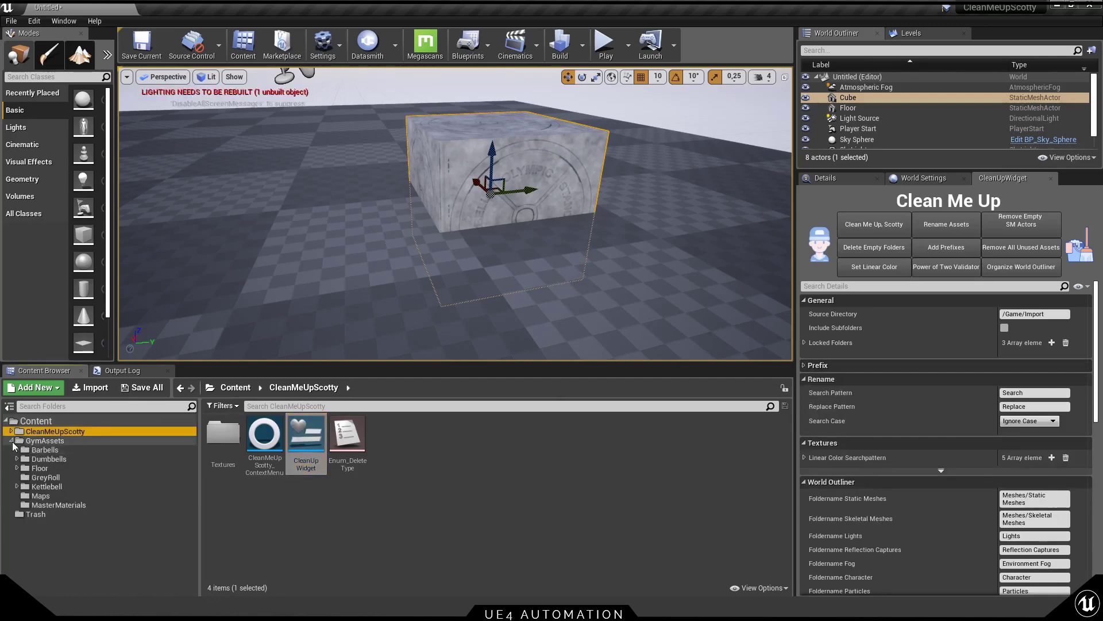
{"action": "left_click", "coordinate": [48, 441]}
{"action": "left_click", "coordinate": [80, 443]}
{"action": "key", "text": "ctrl+c"}
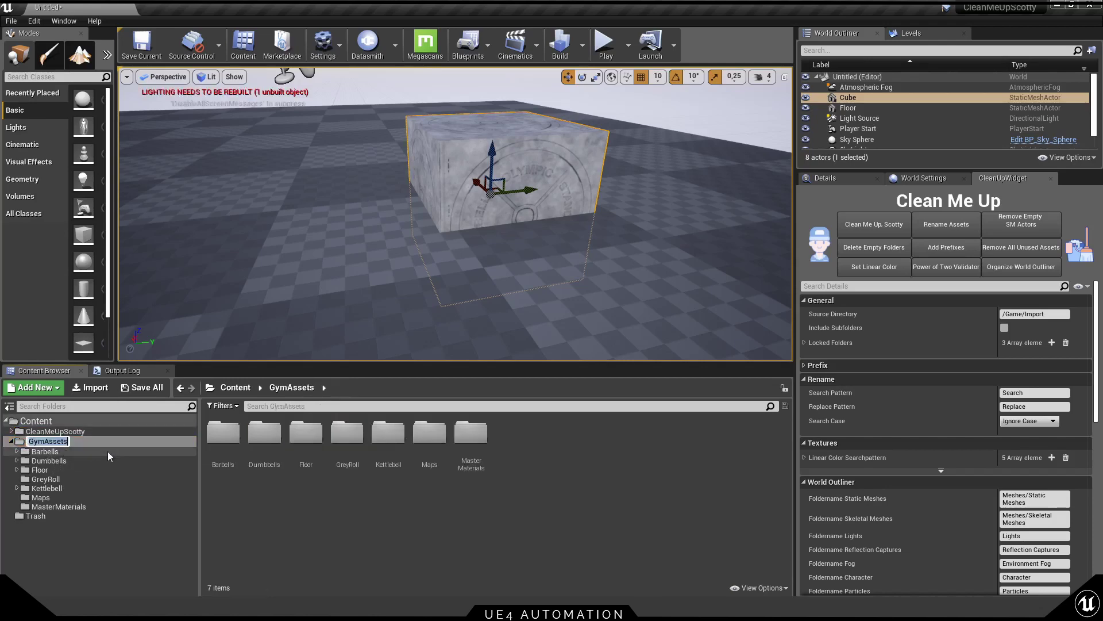
Step: Set the cleanup Source Directory to /Game/GymAssets with Include Subfolders ticked
{"action": "double_click", "coordinate": [1028, 314]}
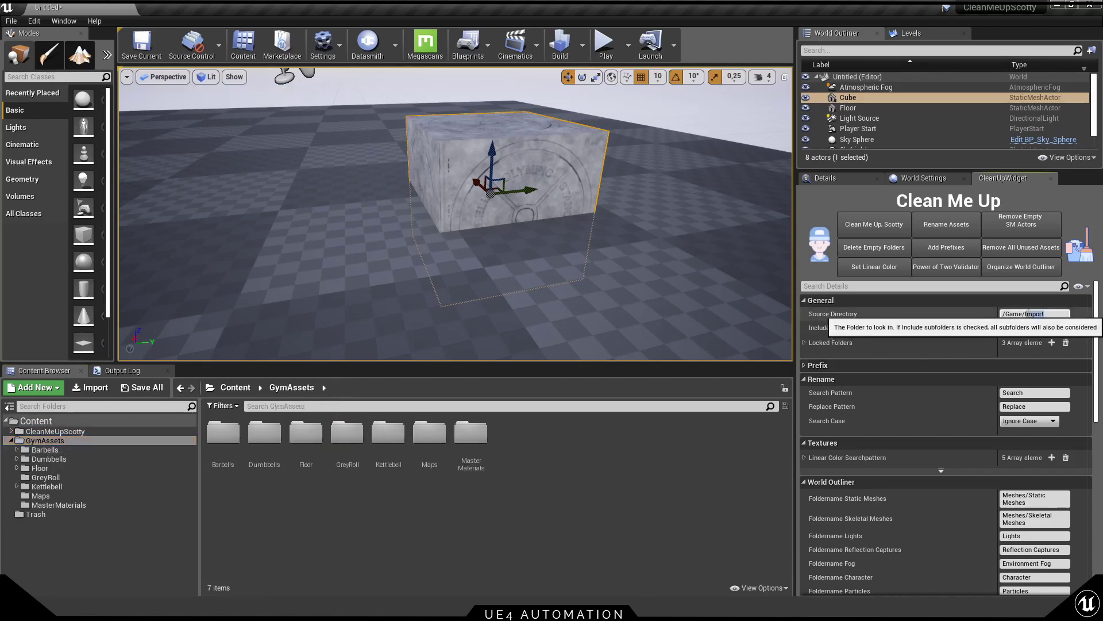
{"action": "key", "text": "ctrl+v"}
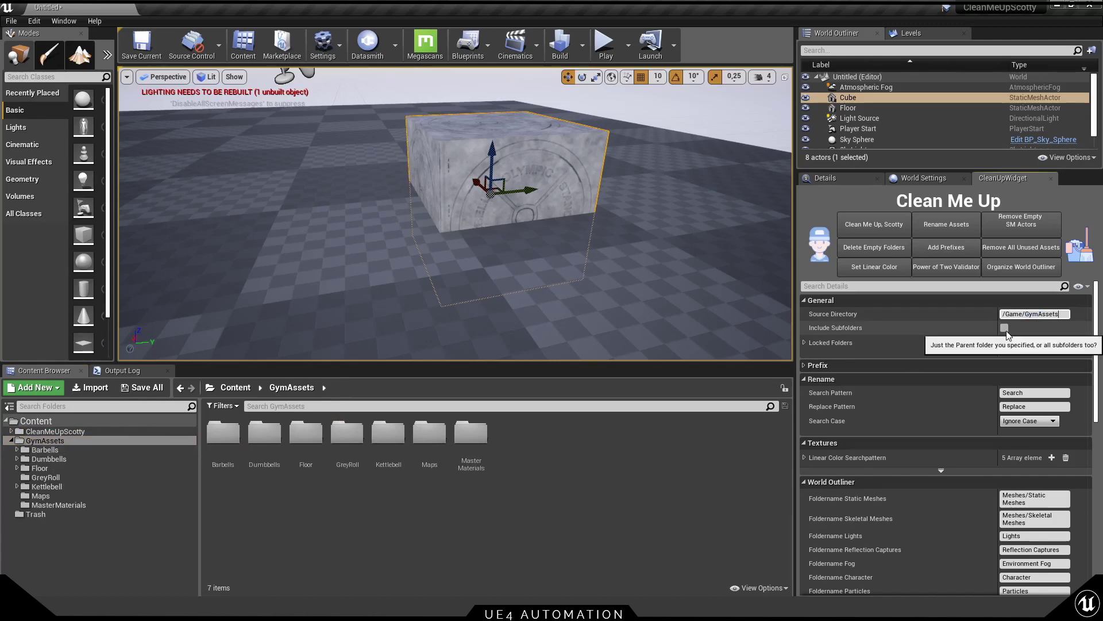
{"action": "left_click", "coordinate": [1005, 327]}
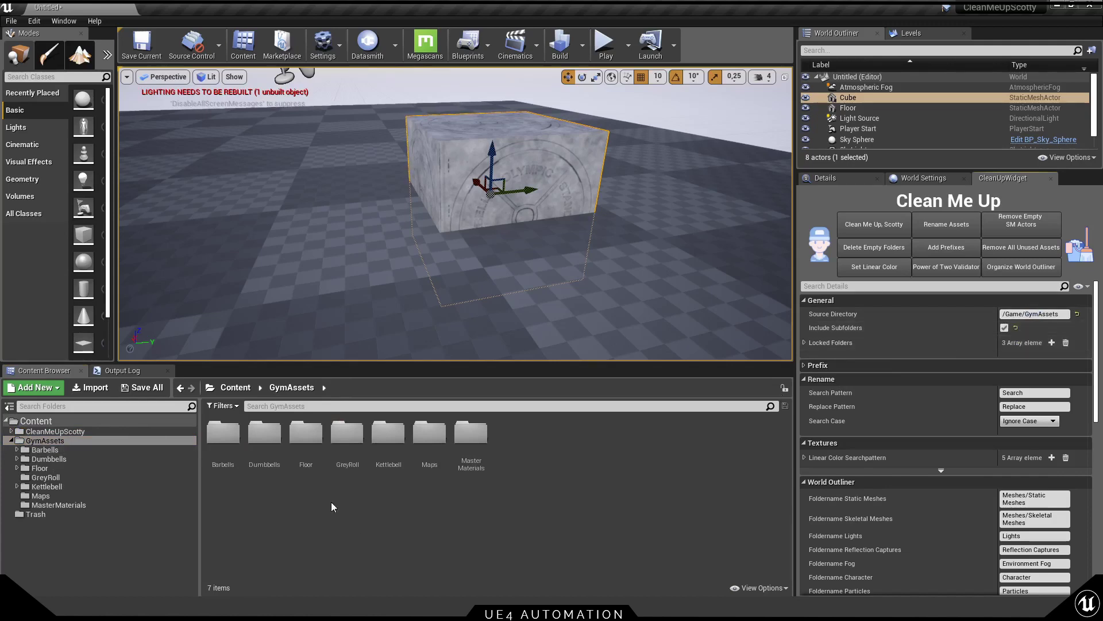
Step: Rename the dumbbell assets from Hexagon to Pentagon using search and replace patterns
{"action": "double_click", "coordinate": [272, 446]}
{"action": "double_click", "coordinate": [268, 438]}
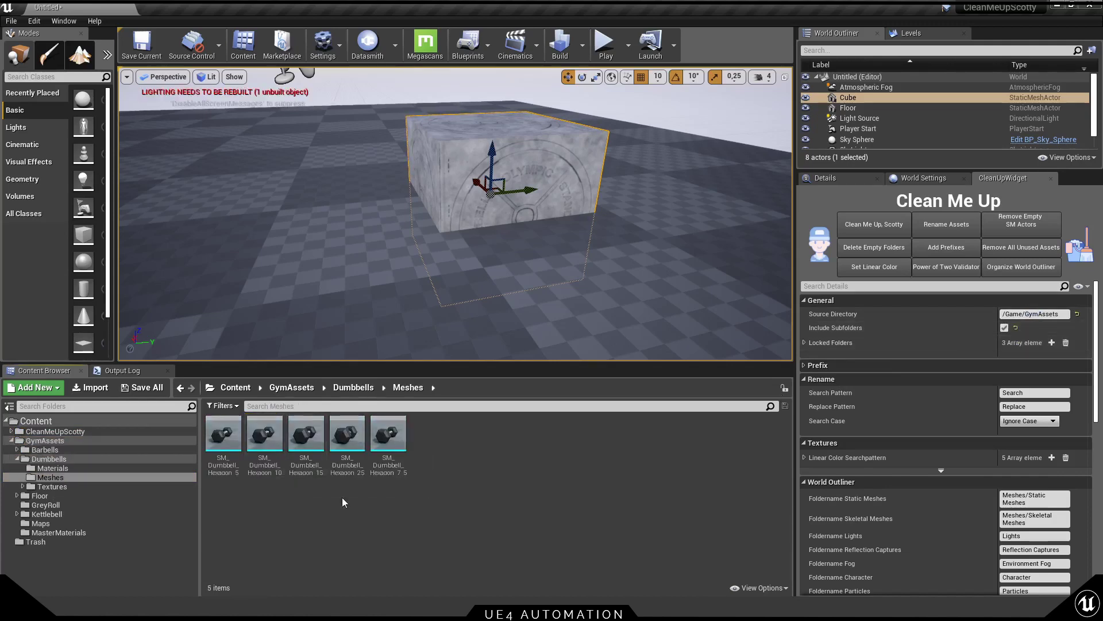
{"action": "left_click", "coordinate": [264, 448]}
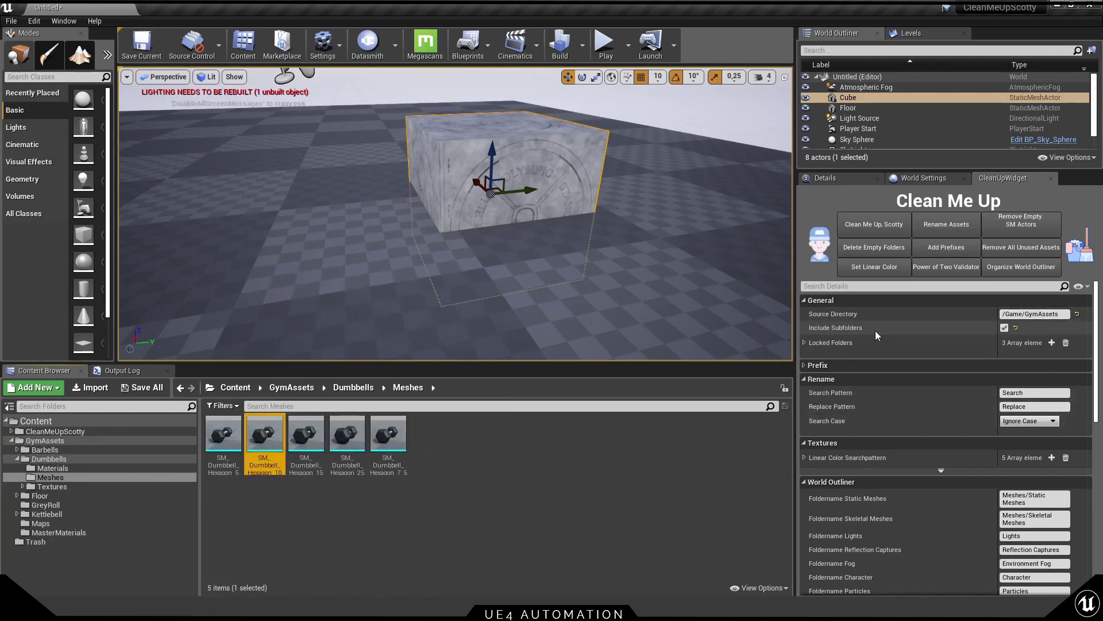
{"action": "left_click", "coordinate": [1020, 393]}
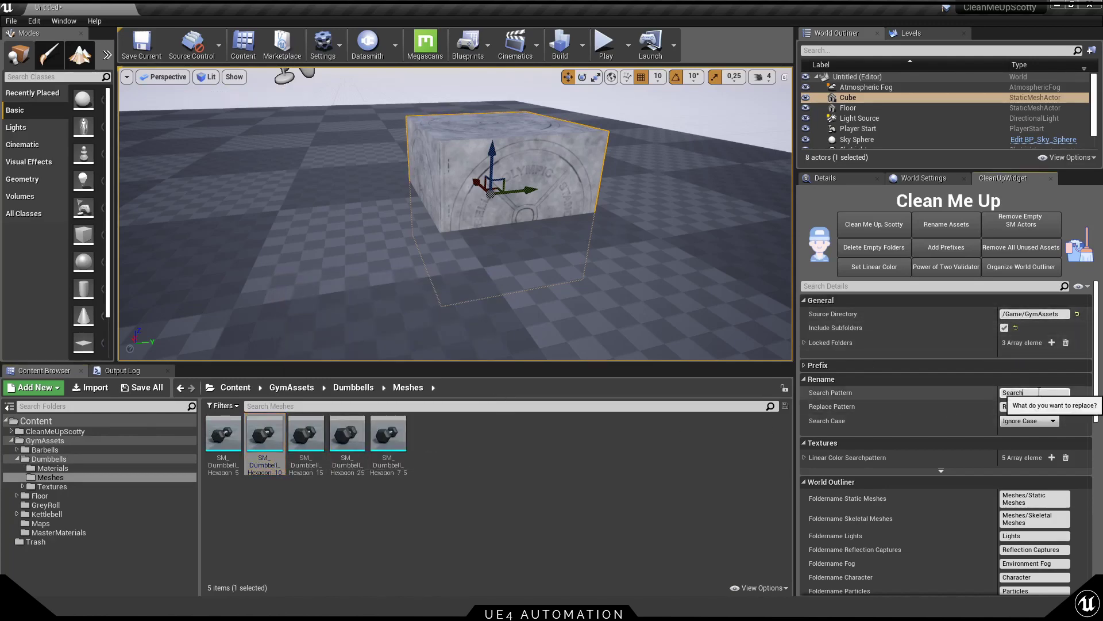
{"action": "type", "text": "Hexagon"}
{"action": "key", "text": "Tab"}
{"action": "type", "text": "Pentagon"}
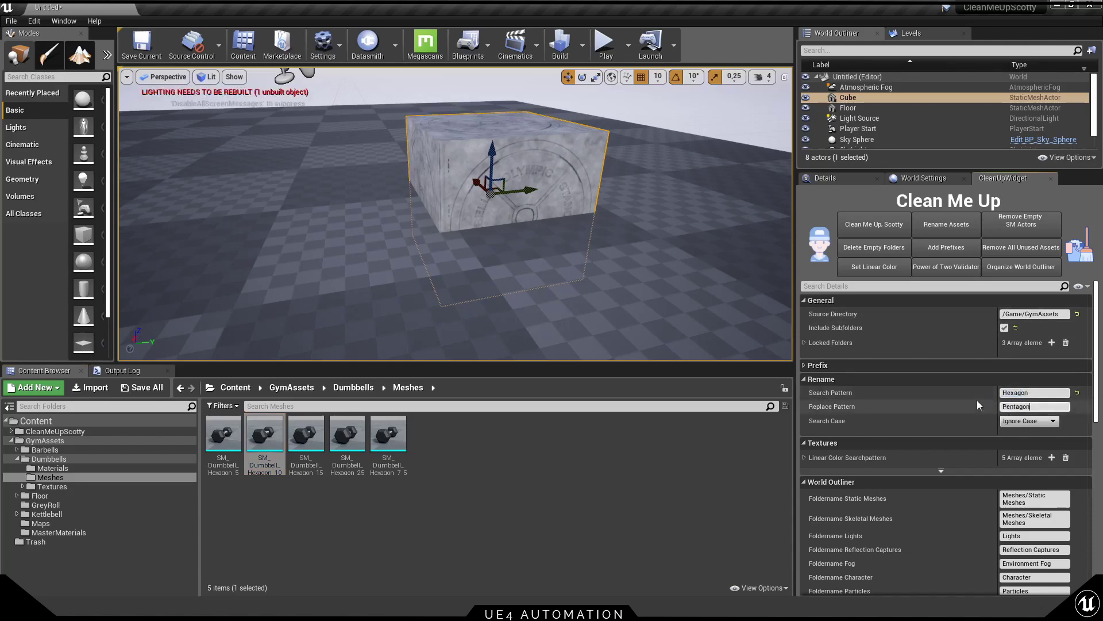
{"action": "left_click", "coordinate": [950, 424]}
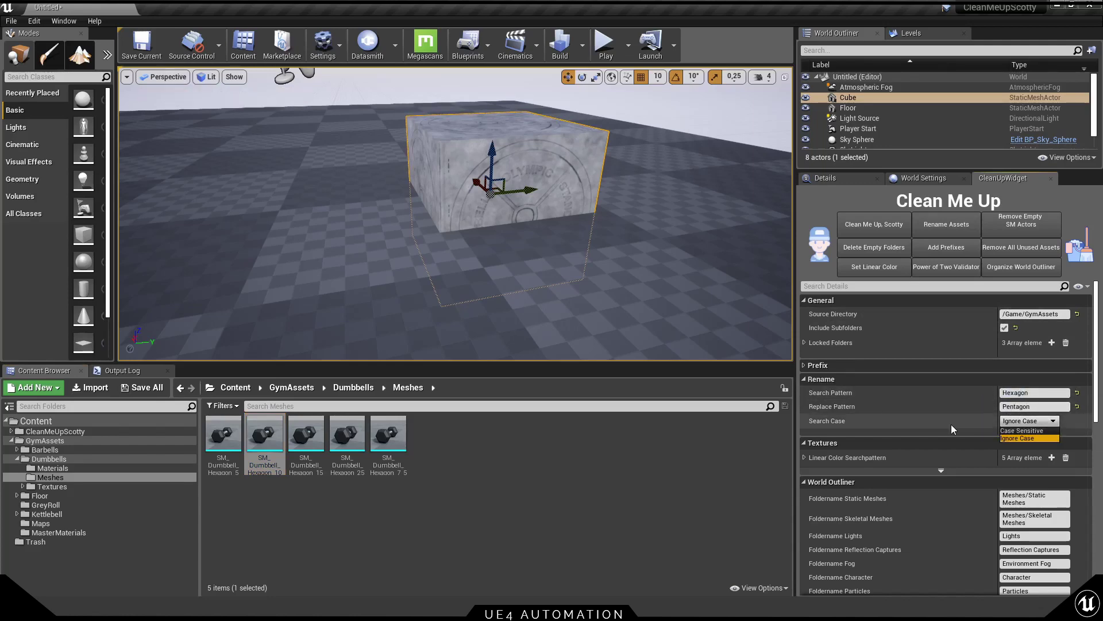
{"action": "left_click", "coordinate": [948, 224]}
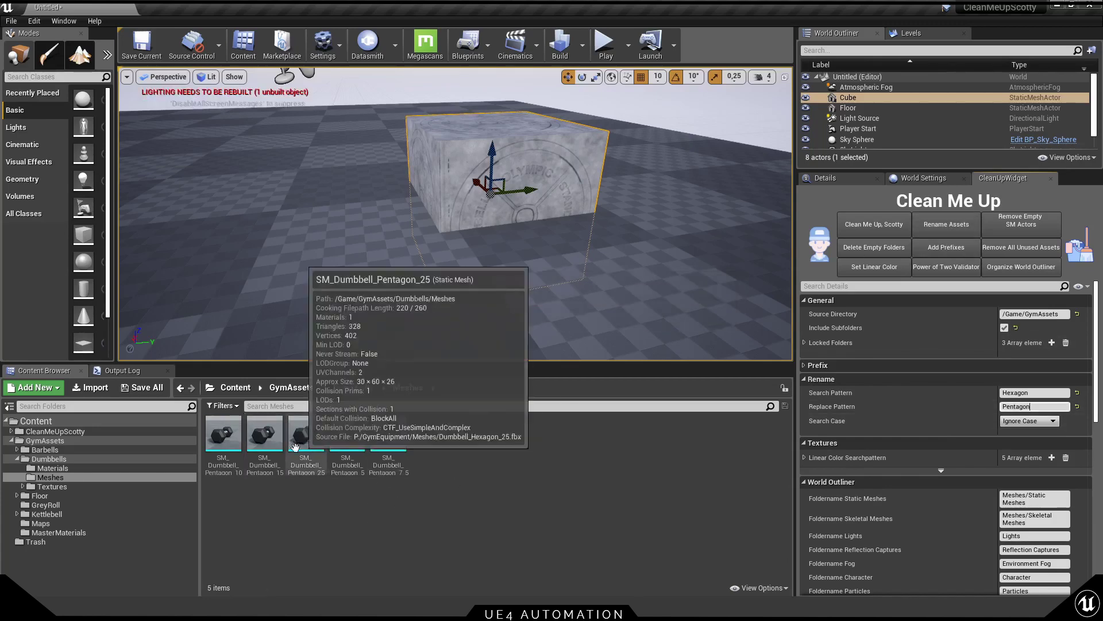
Step: Browse the dumbbell weight texture folders, starting with 10KG
{"action": "left_click", "coordinate": [54, 486]}
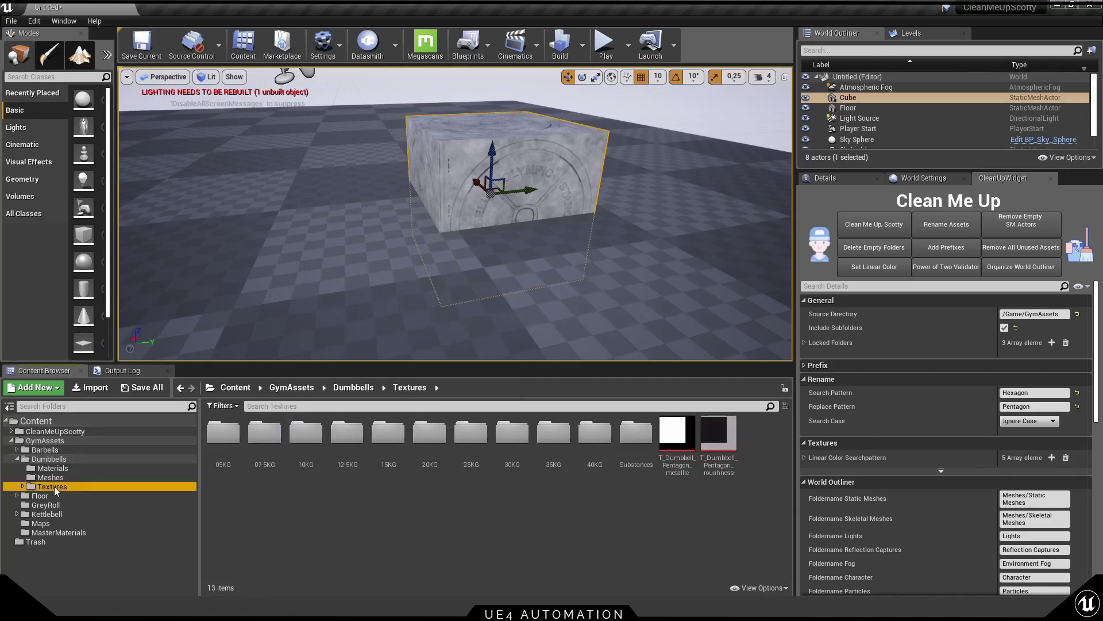
{"action": "double_click", "coordinate": [305, 432]}
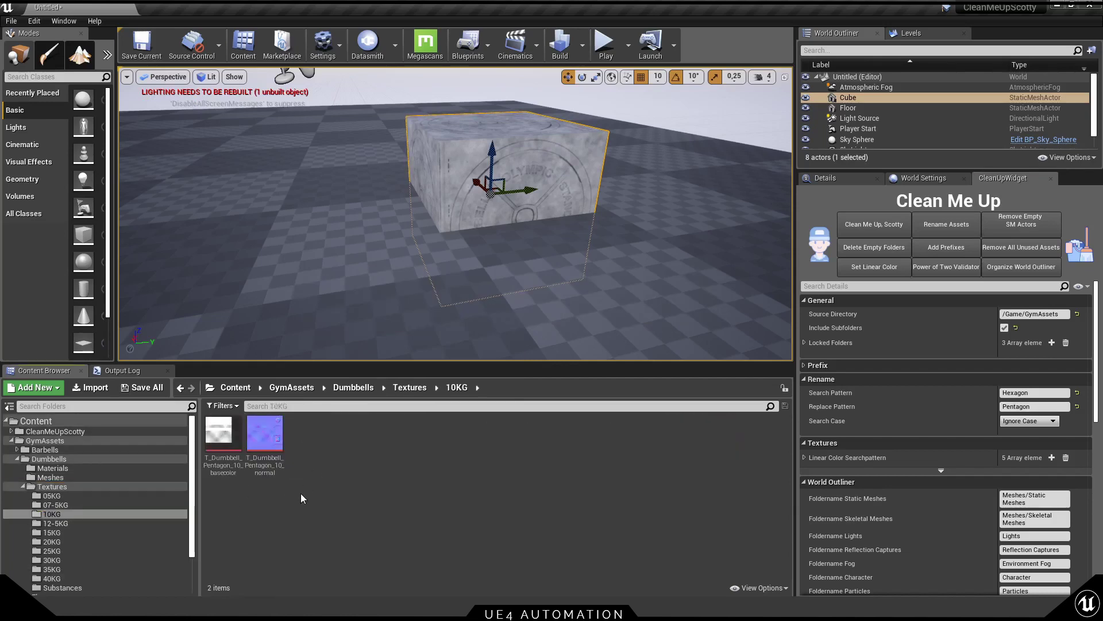
{"action": "left_click", "coordinate": [92, 521]}
{"action": "key", "text": "Down"}
{"action": "key", "text": "Down"}
{"action": "key", "text": "Down"}
{"action": "key", "text": "Down"}
{"action": "key", "text": "Down"}
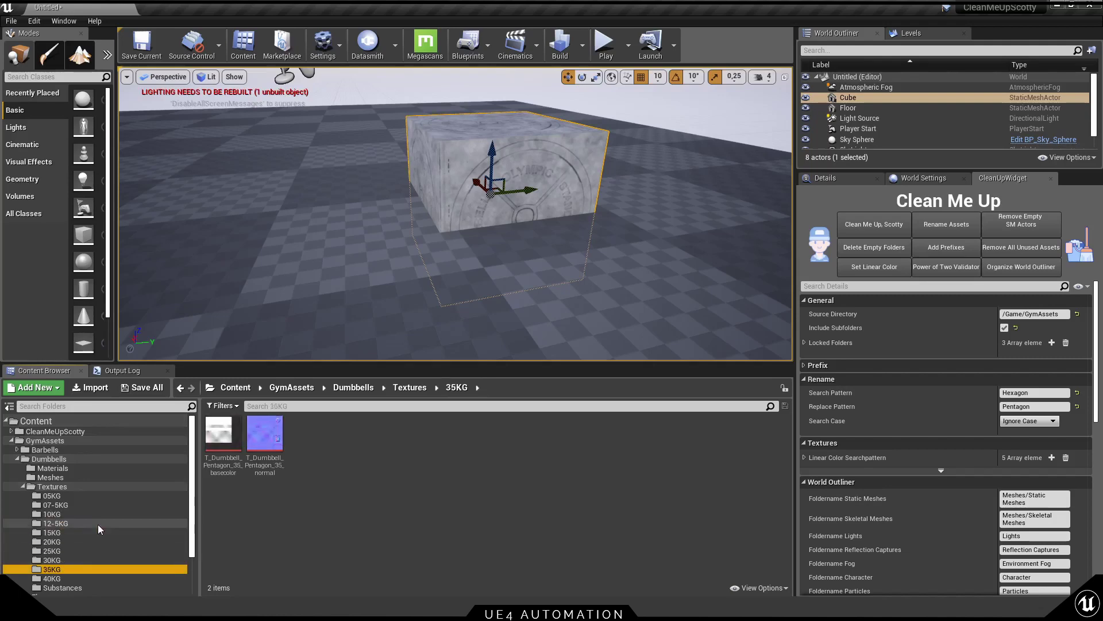
{"action": "key", "text": "Up"}
{"action": "key", "text": "Up"}
{"action": "key", "text": "Up"}
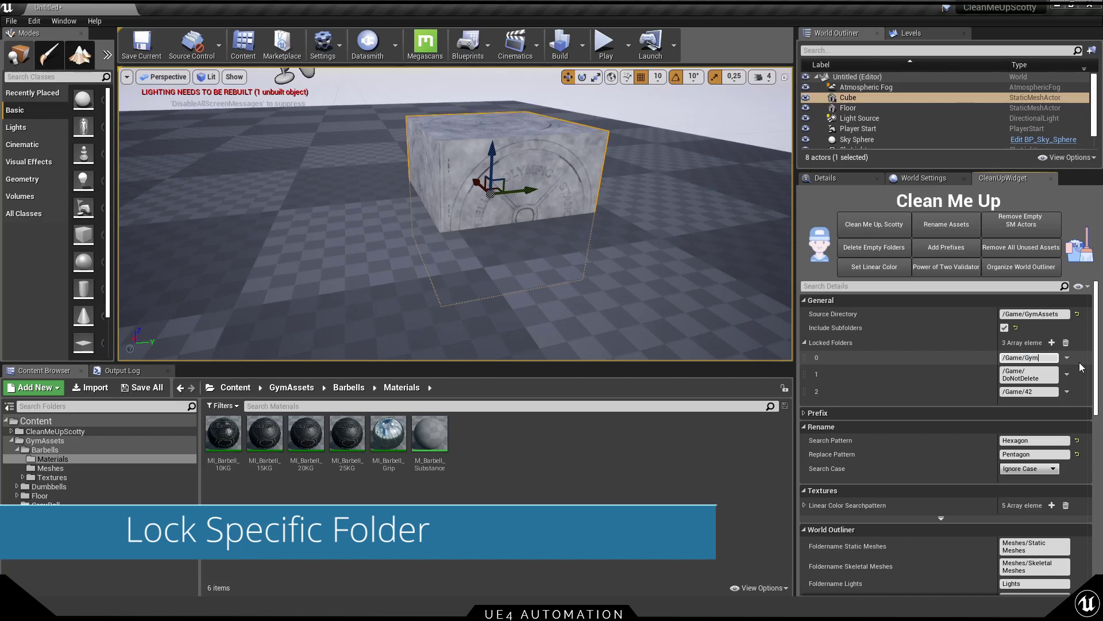
Step: Lock /Game/GymAssets/Barbells and run a case-sensitive Barbell-to-Tesla rename
{"action": "type", "text": "sets/Barbells"}
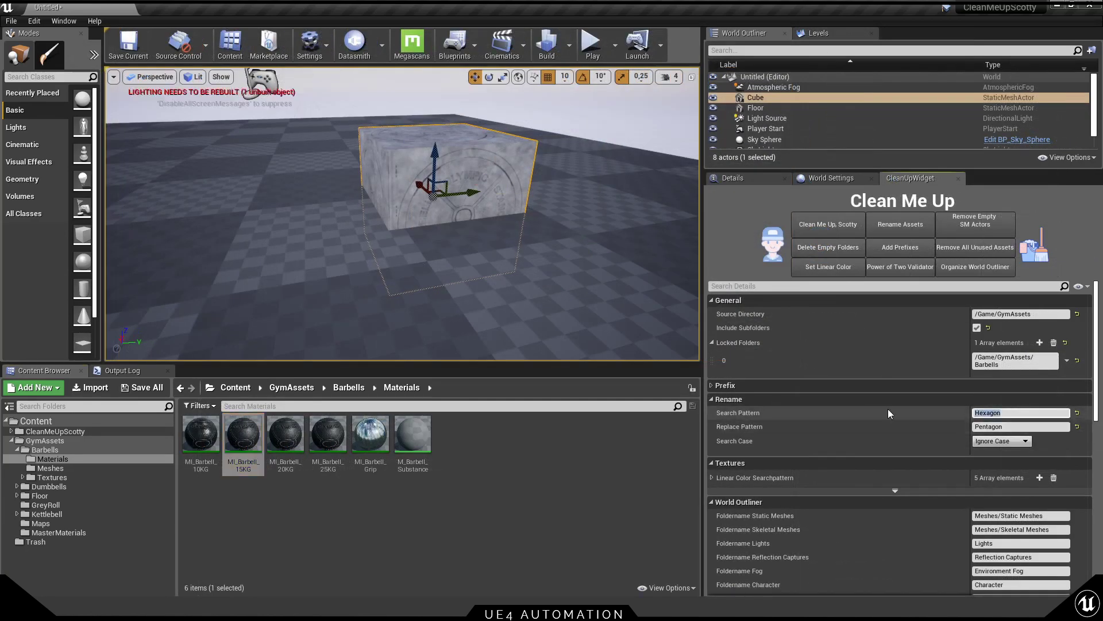
{"action": "left_click", "coordinate": [1019, 428]}
{"action": "type", "text": "Tesla"}
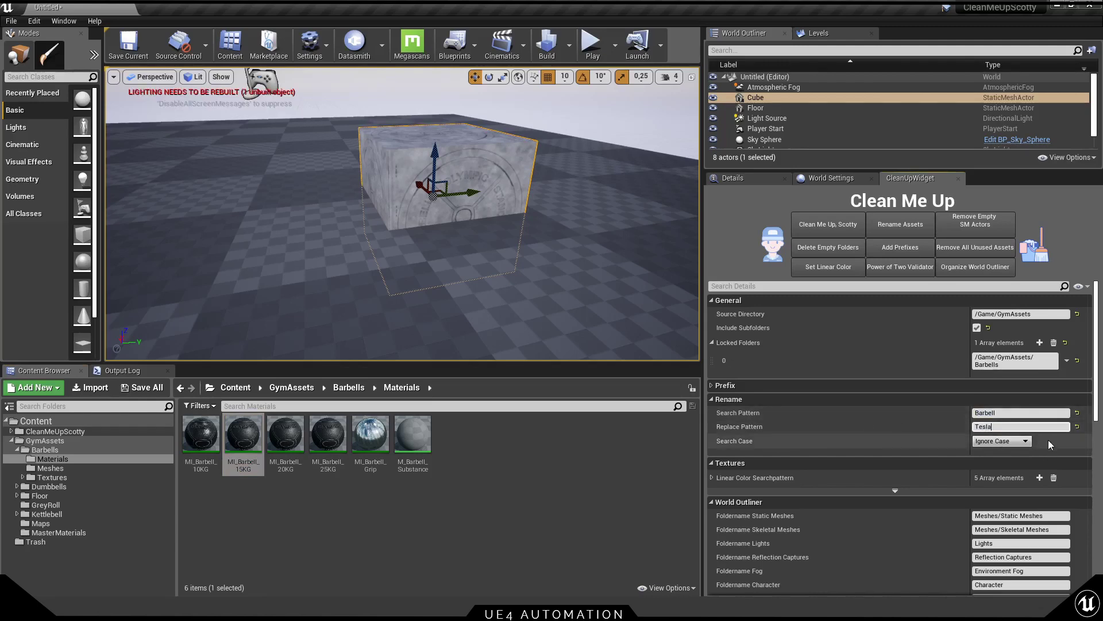
{"action": "left_click", "coordinate": [1011, 441]}
{"action": "left_click", "coordinate": [984, 450]}
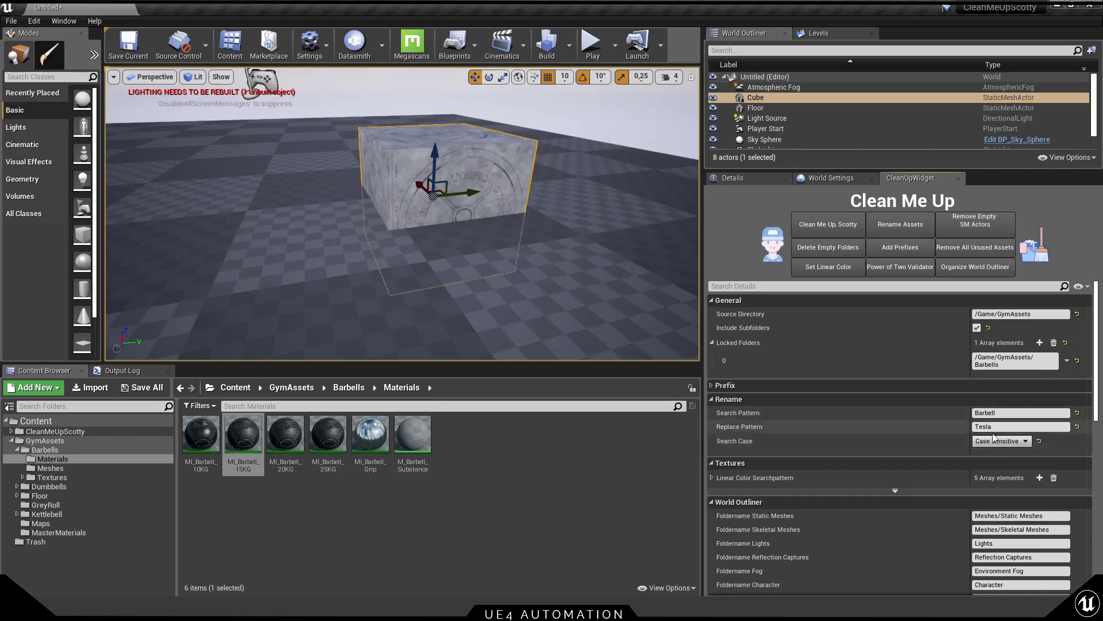
{"action": "left_click", "coordinate": [894, 225]}
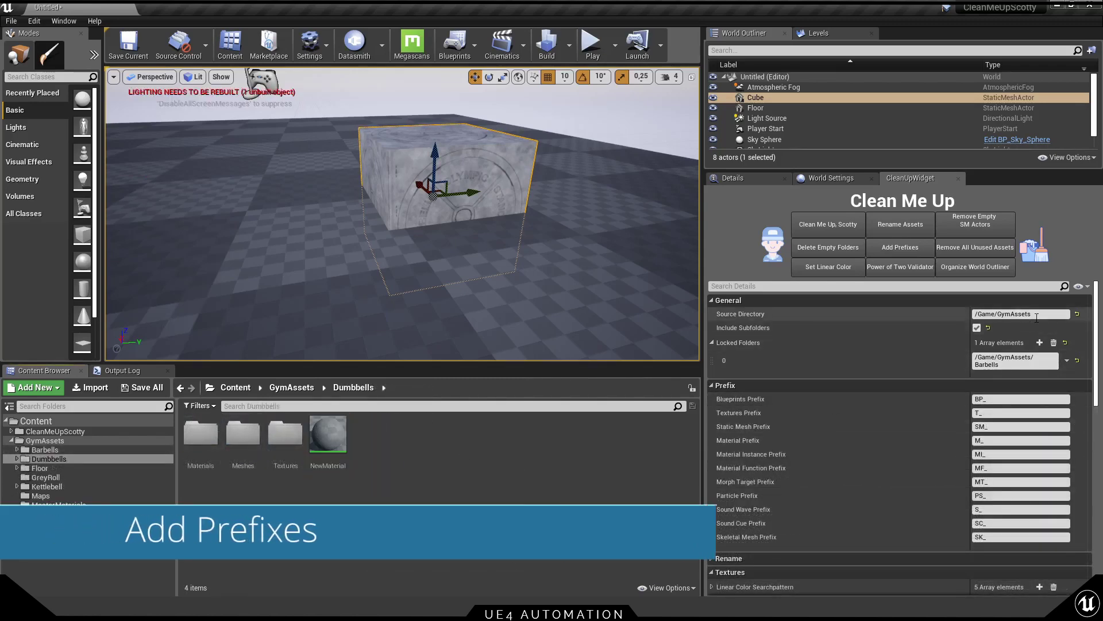
Step: Add type prefixes to the asset names and close the roughness texture editor
{"action": "left_click", "coordinate": [900, 248]}
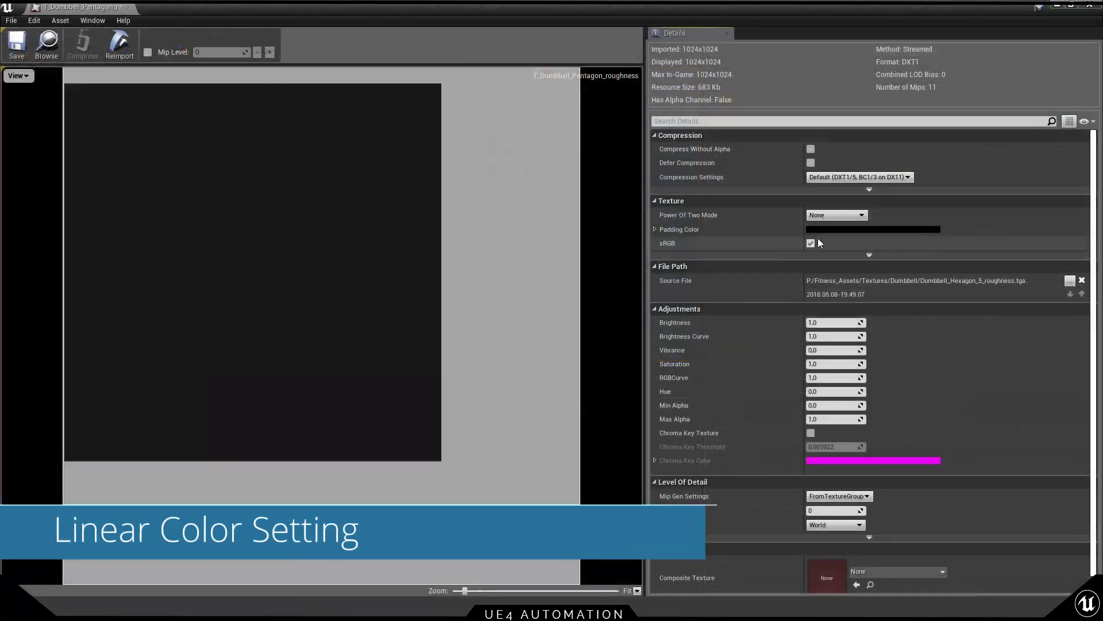
{"action": "left_click", "coordinate": [811, 243]}
{"action": "left_click", "coordinate": [17, 43]}
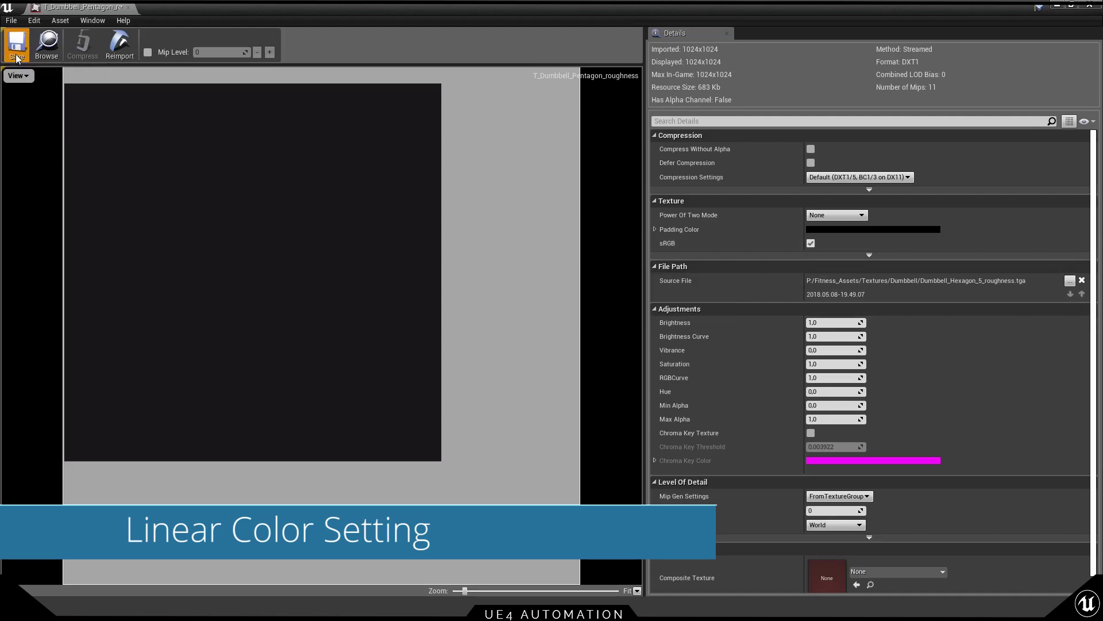
{"action": "left_click", "coordinate": [129, 8]}
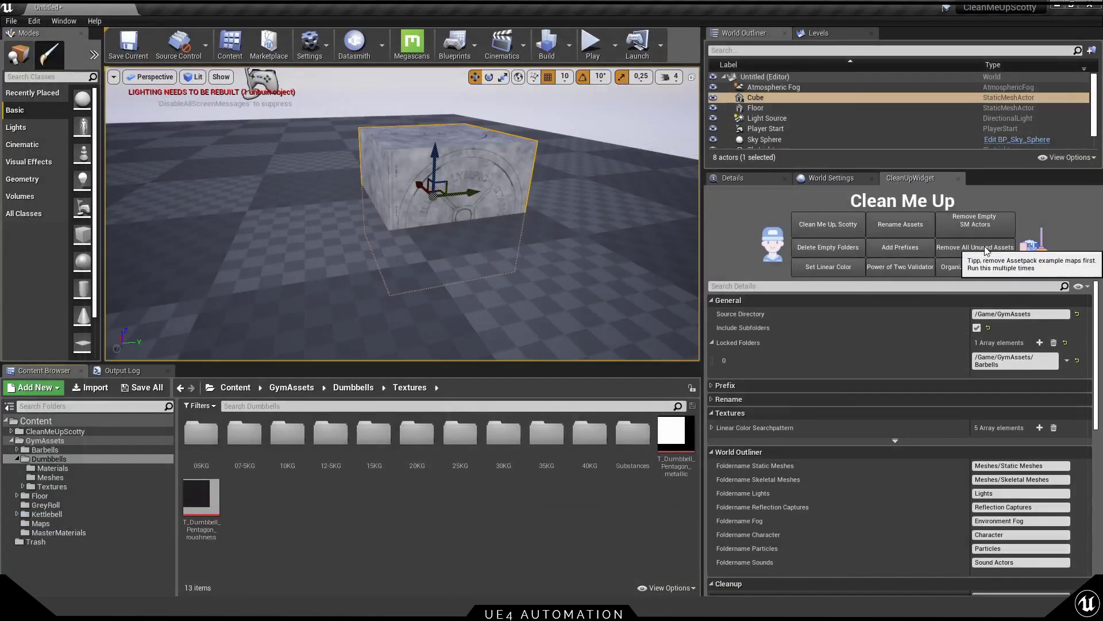
Step: Set the dumbbell textures to linear colour and confirm sRGB is off on the roughness texture
{"action": "left_click", "coordinate": [828, 266]}
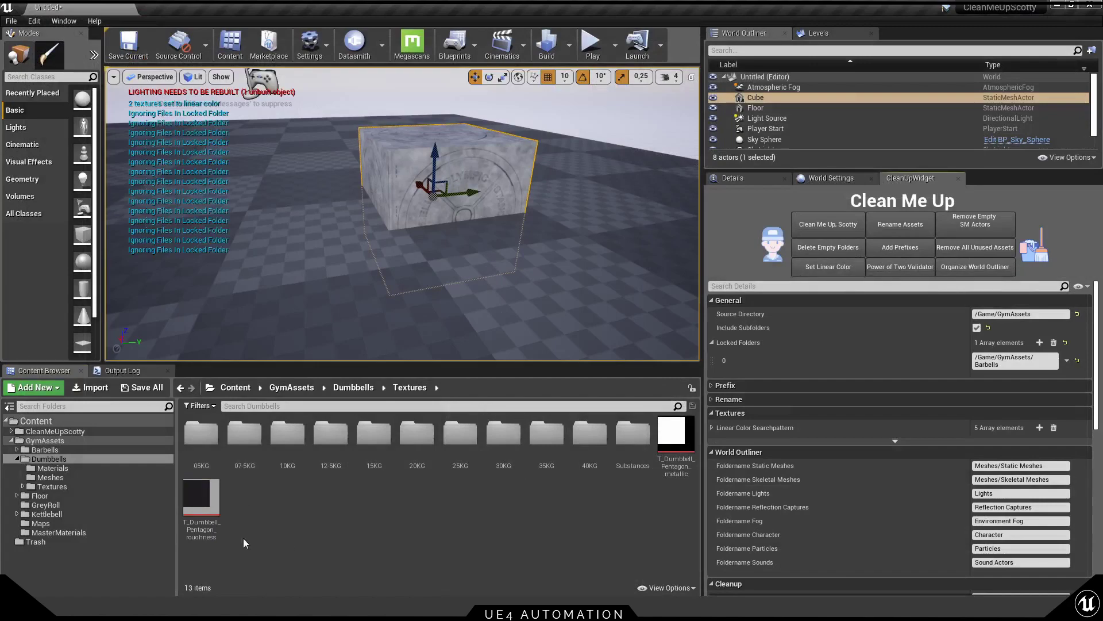
{"action": "double_click", "coordinate": [202, 497]}
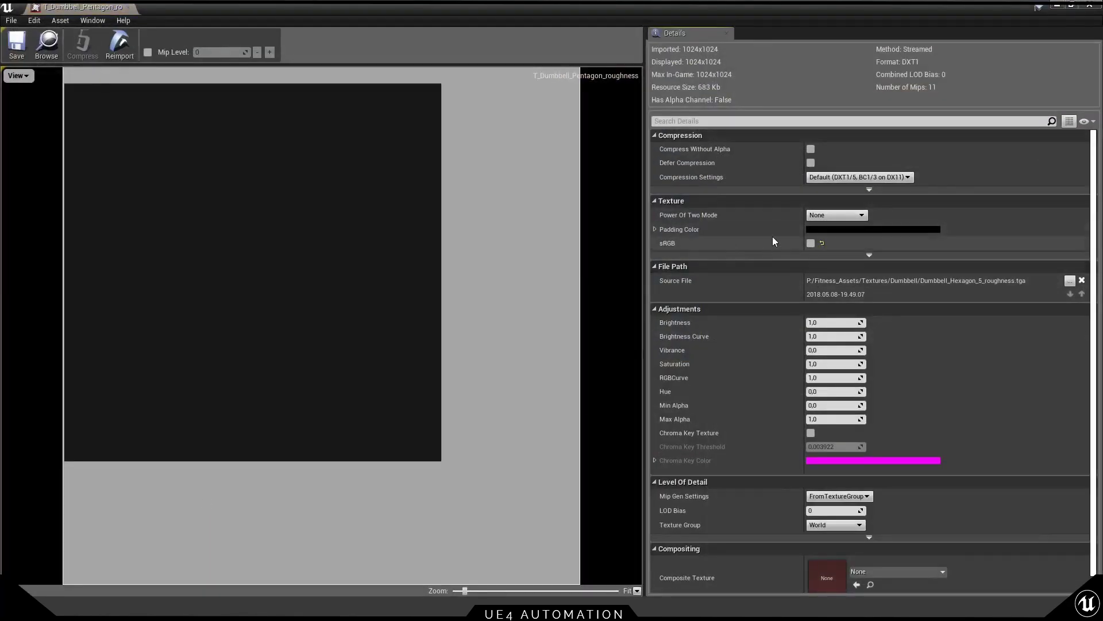
{"action": "left_click", "coordinate": [129, 7]}
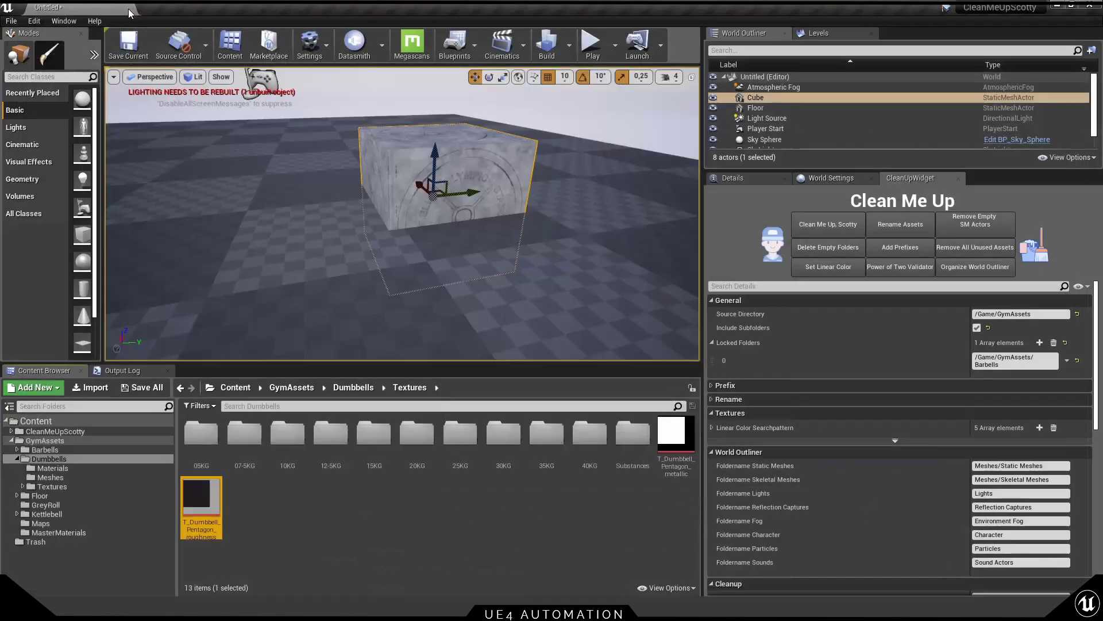
Step: Run the Power of Two Validator and inspect the flagged 449×632 Screenshot_3 texture
{"action": "left_click", "coordinate": [418, 510]}
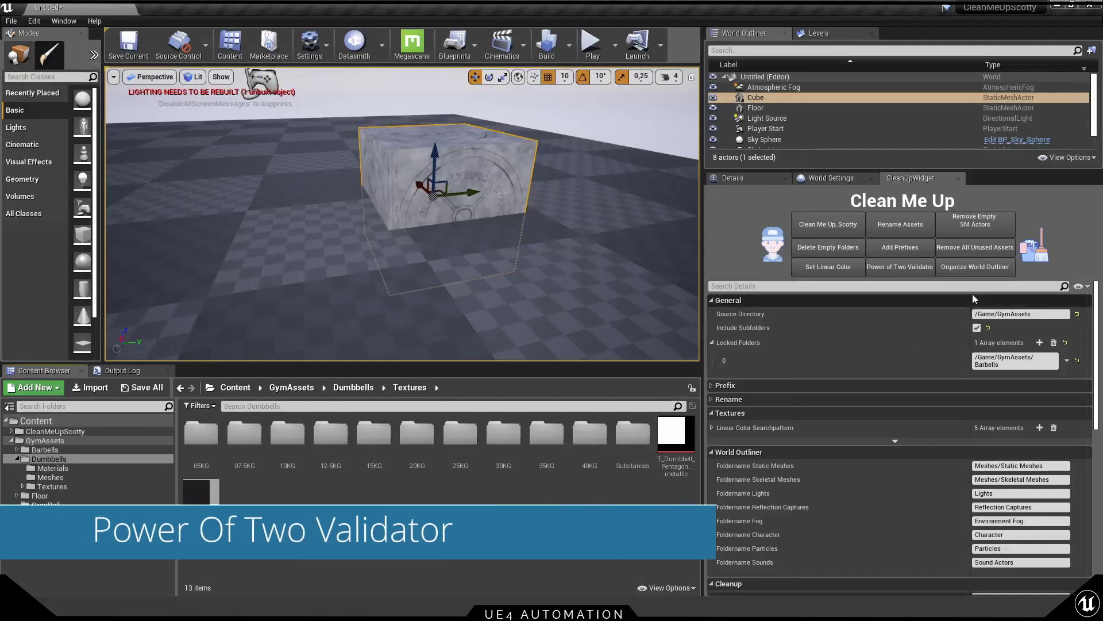
{"action": "left_click", "coordinate": [913, 269]}
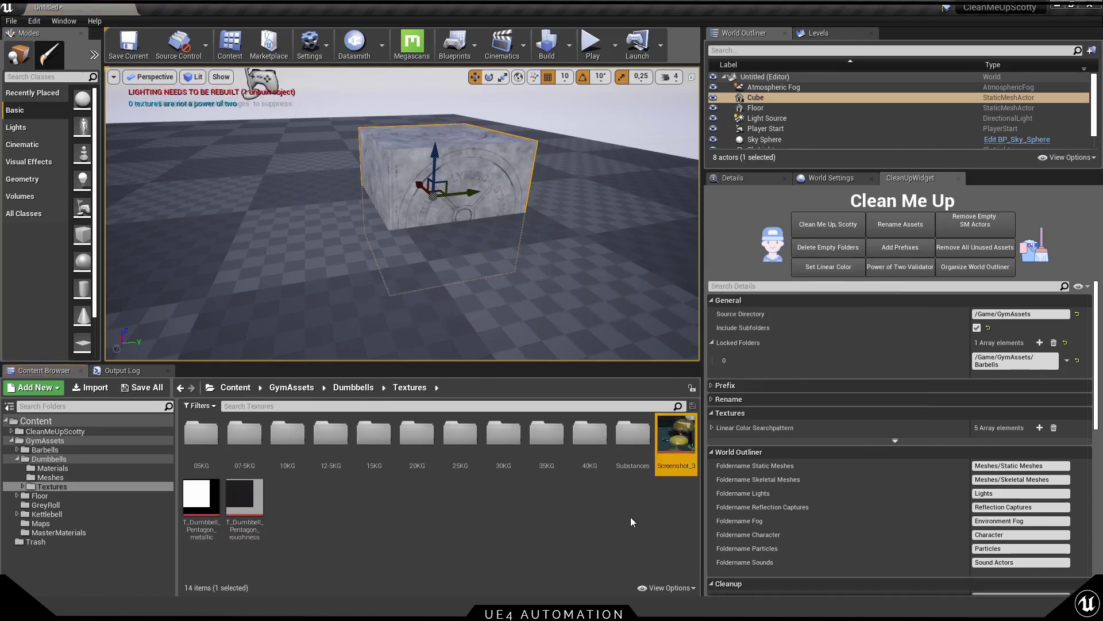
{"action": "left_click", "coordinate": [910, 268]}
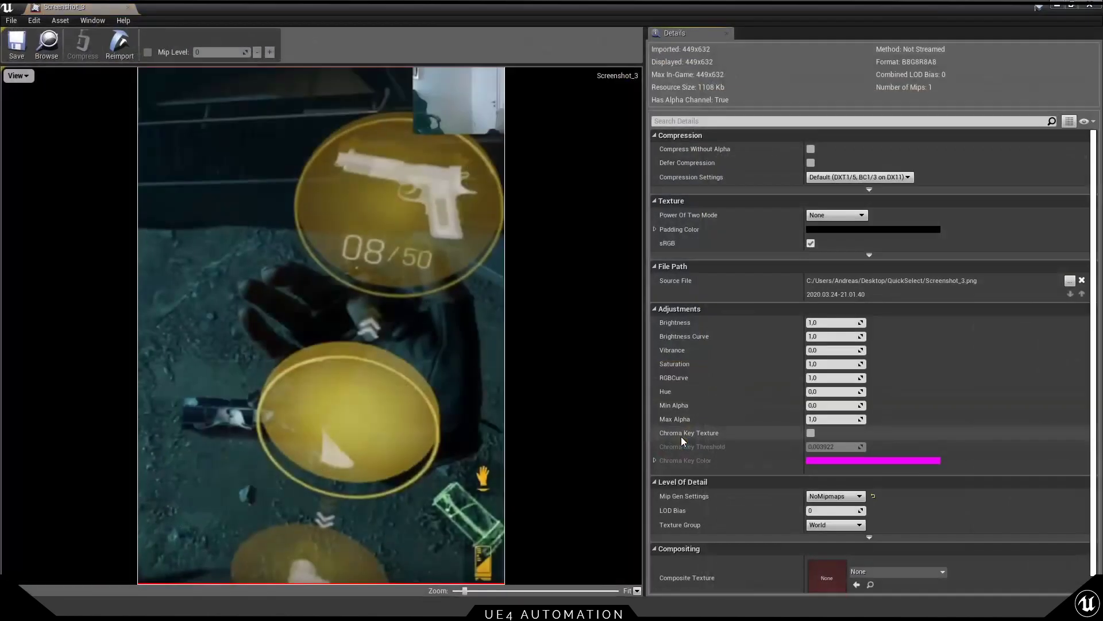
{"action": "double_click", "coordinate": [676, 433]}
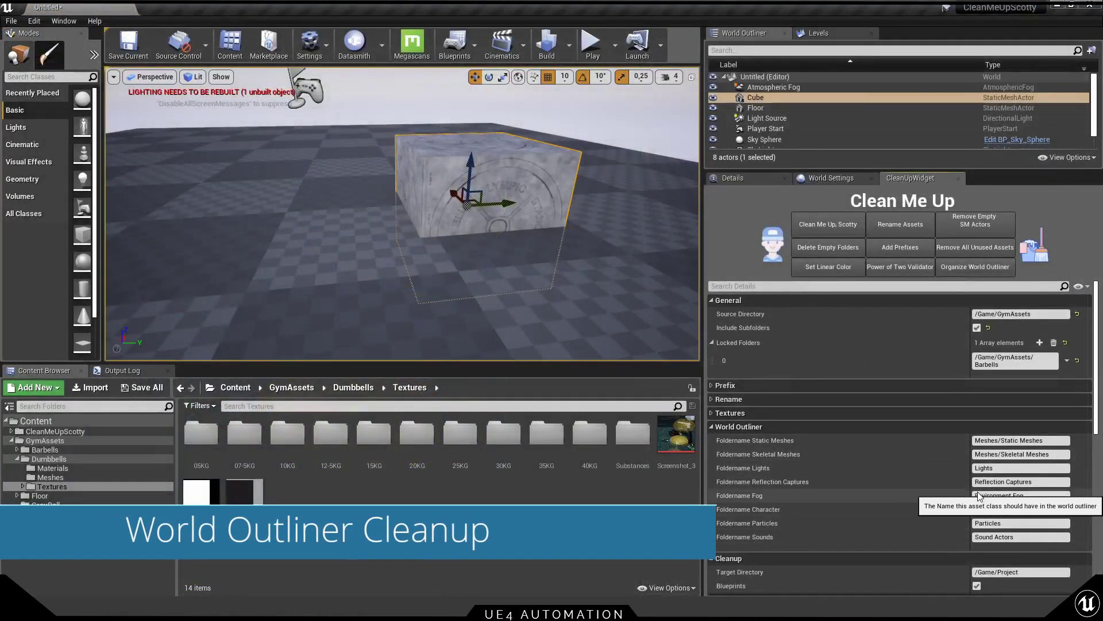
Step: Sort the outliner actors into type folders, then prefix the Import assets (SM_SimpleGun, M_lambert2)
{"action": "left_click", "coordinate": [980, 267]}
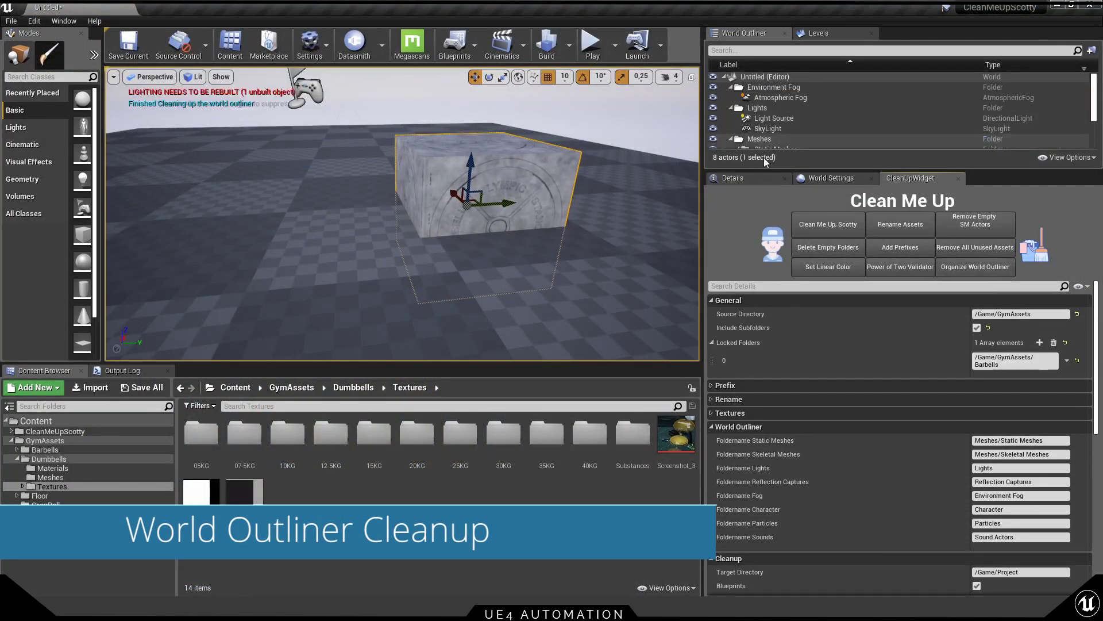
{"action": "left_click_drag", "start_coordinate": [762, 170], "coordinate": [757, 267]}
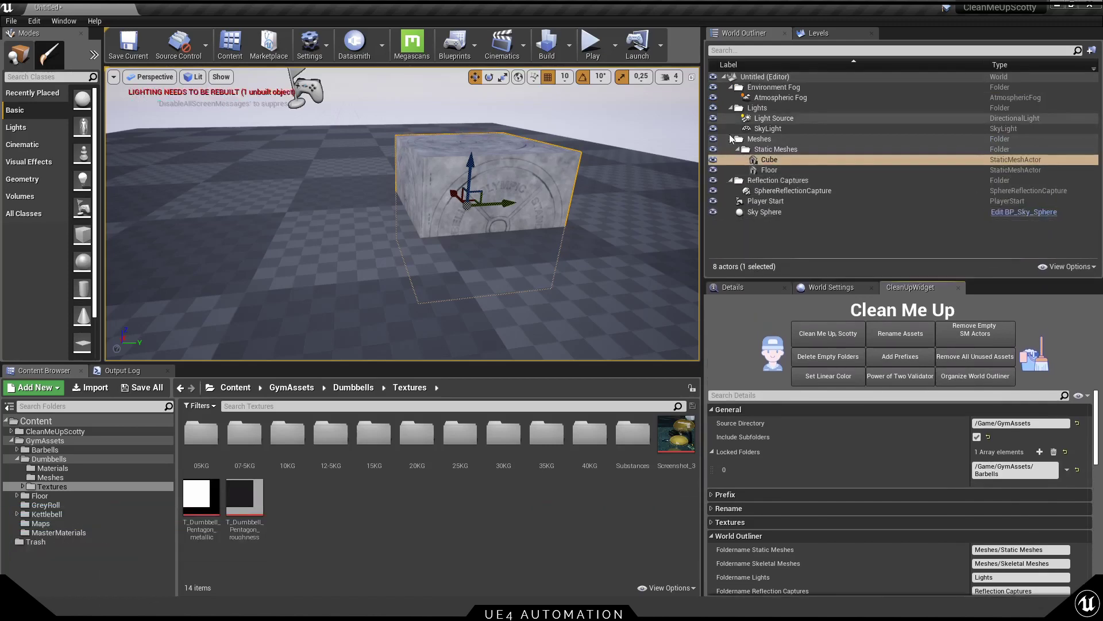
{"action": "left_click", "coordinate": [731, 86]}
{"action": "left_click", "coordinate": [730, 97]}
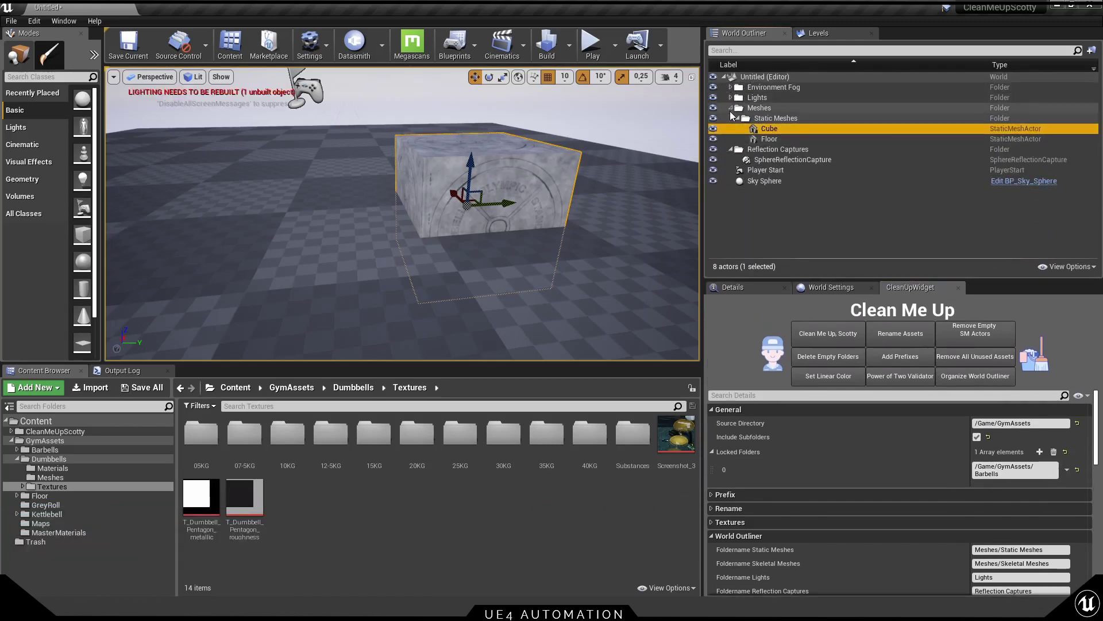
{"action": "left_click", "coordinate": [729, 108]}
{"action": "left_click", "coordinate": [730, 117]}
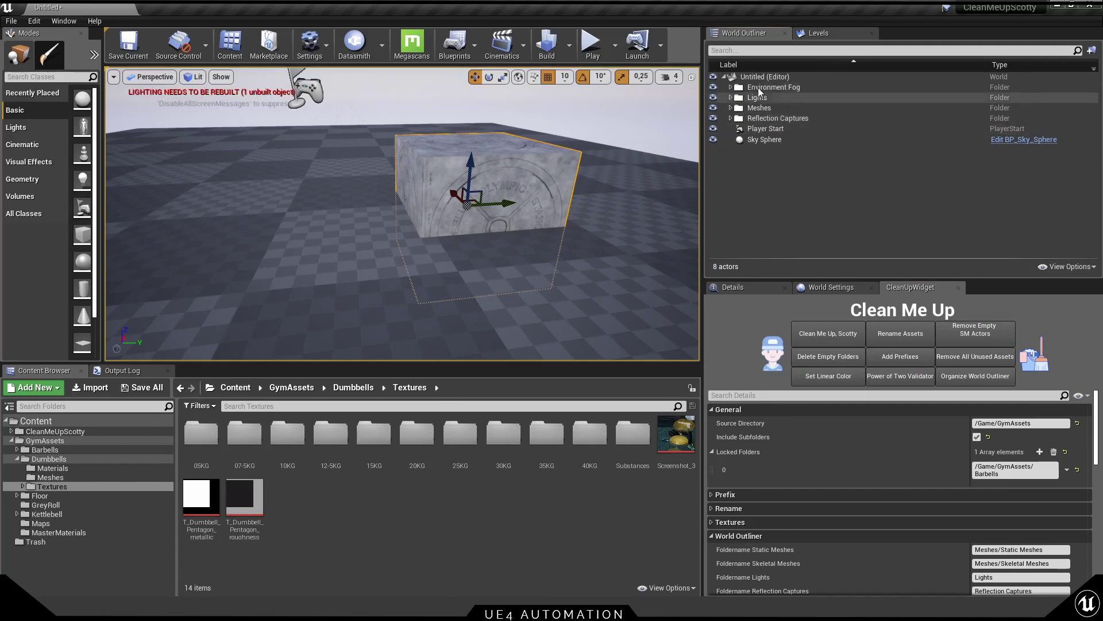
{"action": "left_click", "coordinate": [249, 439]}
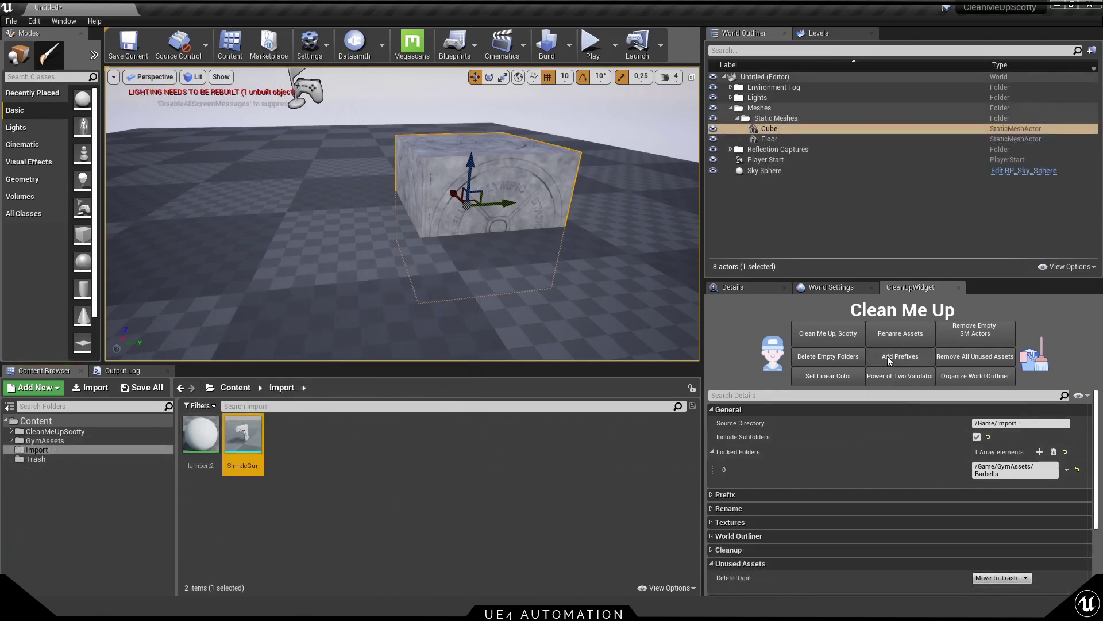
{"action": "left_click", "coordinate": [887, 356]}
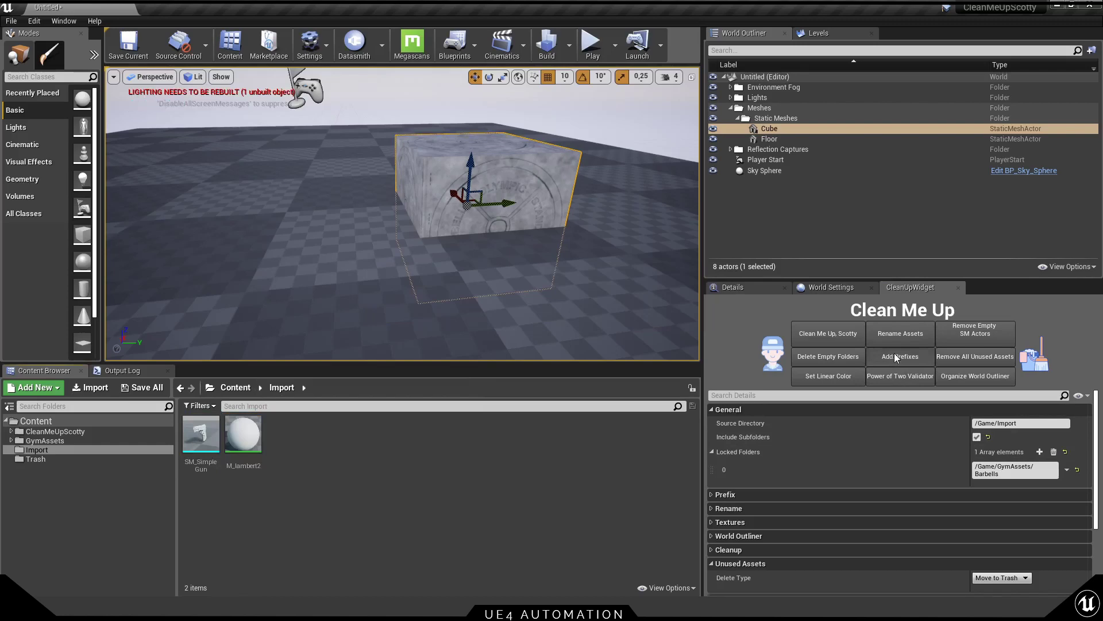
Step: Run Clean Me Up, Scotty and check the new Project/Geometry and Project/Materials folders
{"action": "left_click", "coordinate": [832, 338]}
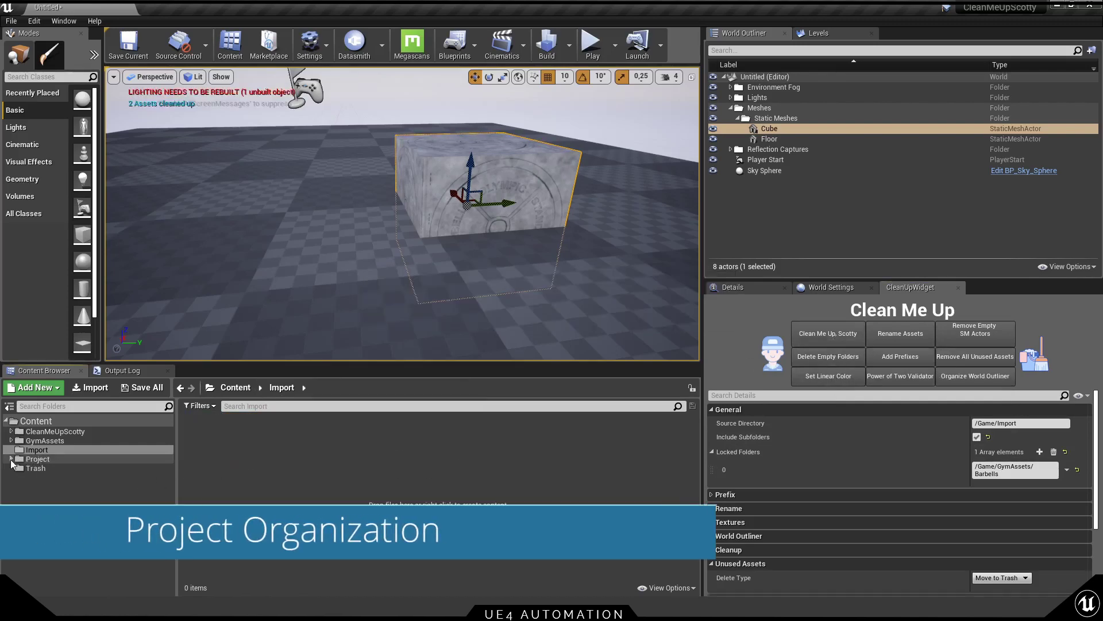
{"action": "left_click", "coordinate": [12, 458]}
{"action": "left_click", "coordinate": [47, 468]}
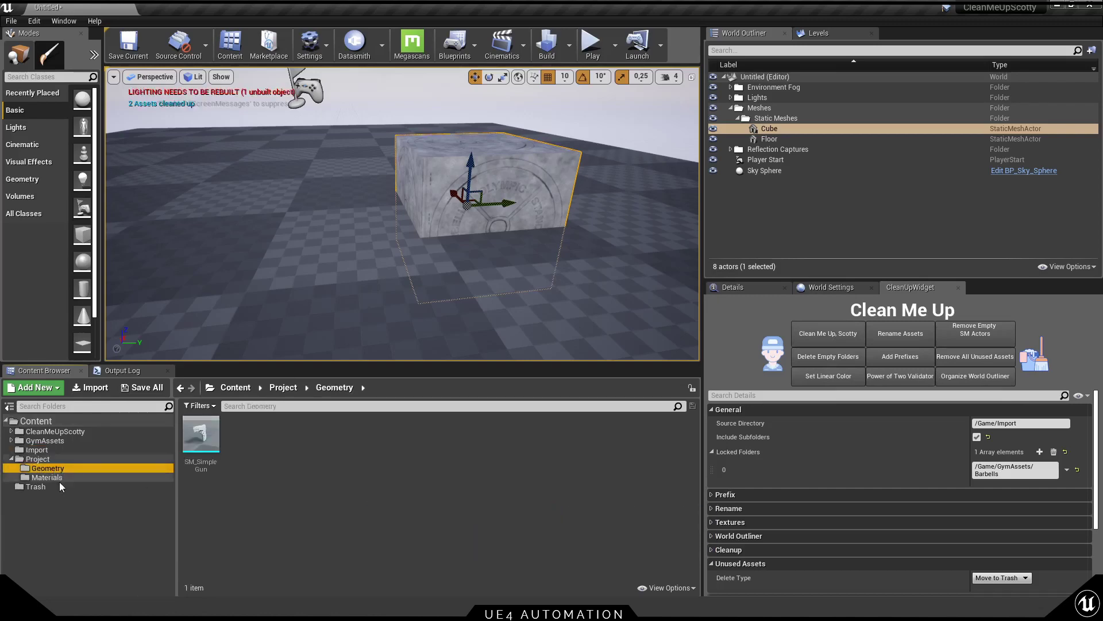
{"action": "left_click", "coordinate": [57, 478]}
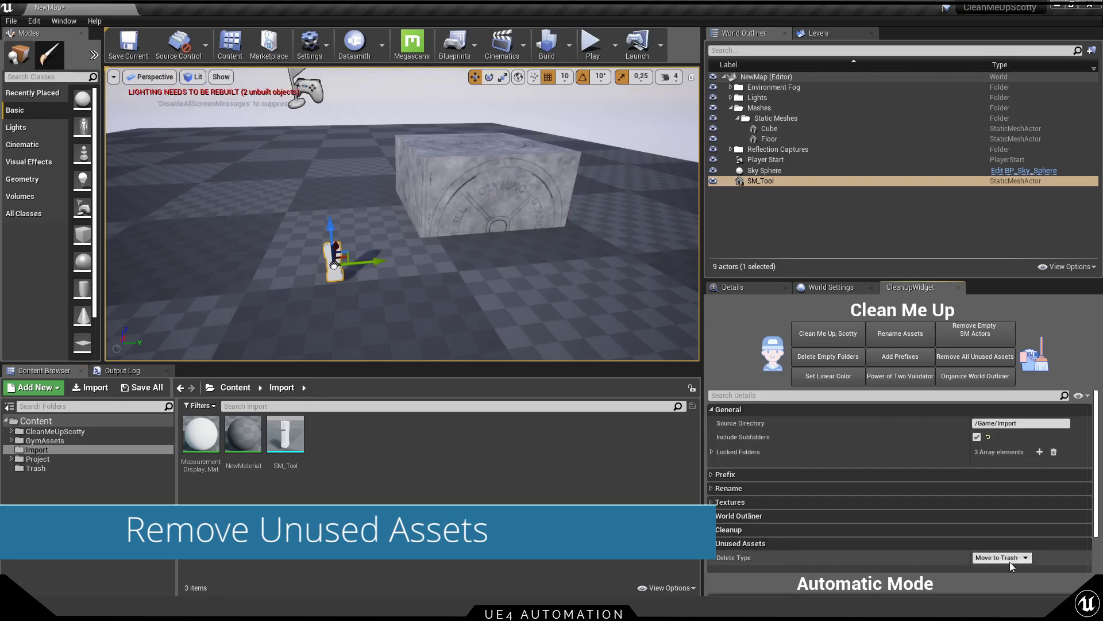
Step: Remove all unused assets so NewMaterial moves to Trash, then return to Import
{"action": "left_click", "coordinate": [970, 360]}
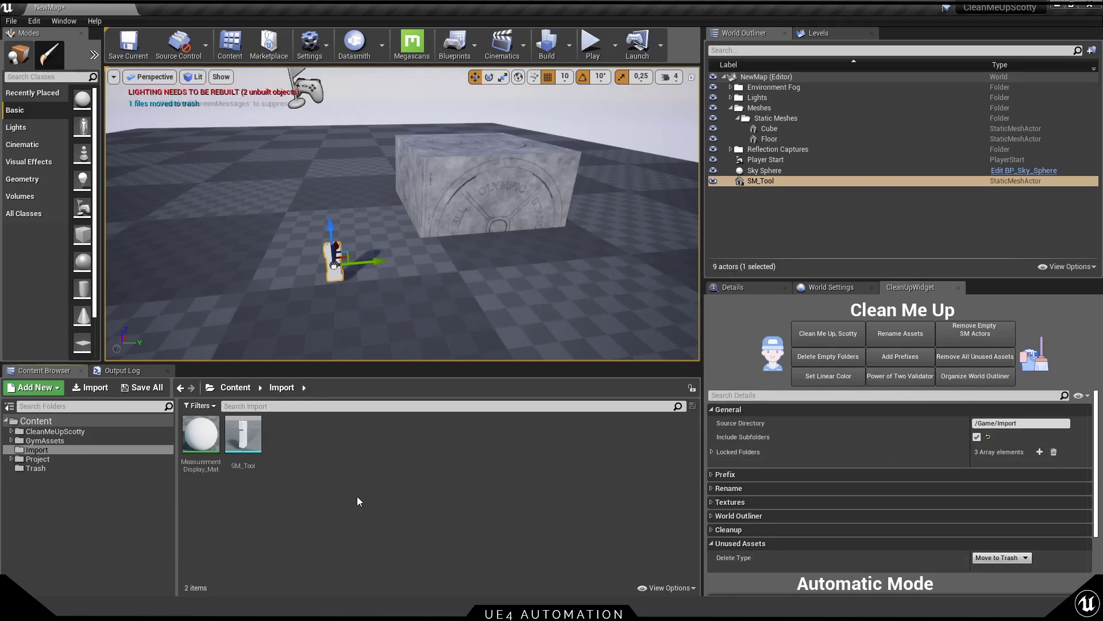
{"action": "left_click", "coordinate": [37, 467]}
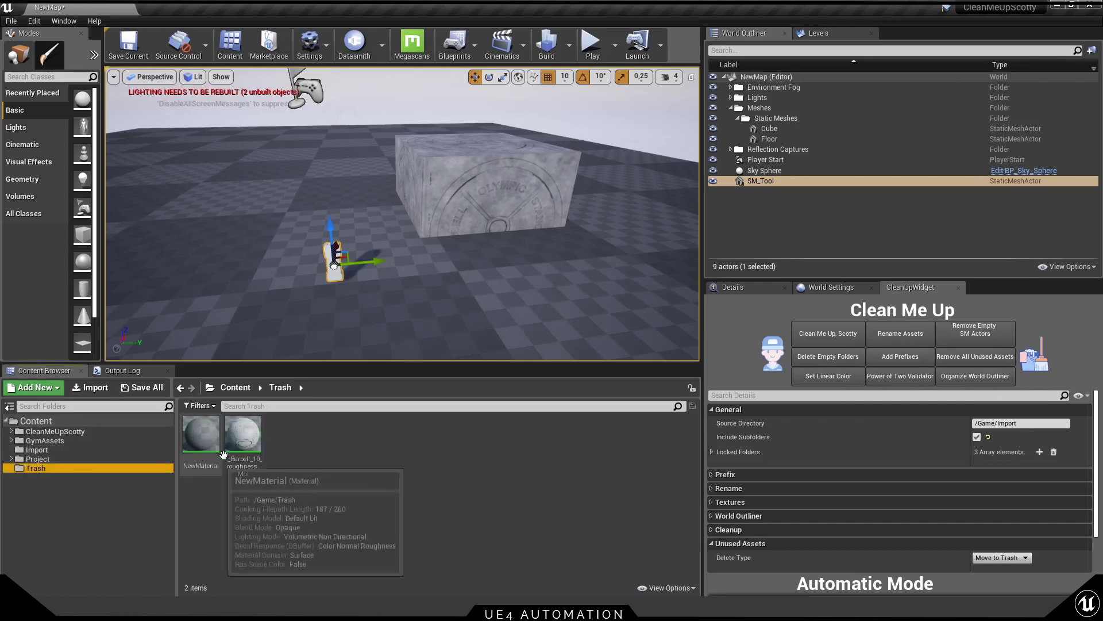
{"action": "left_click", "coordinate": [40, 449]}
{"action": "left_click", "coordinate": [456, 475]}
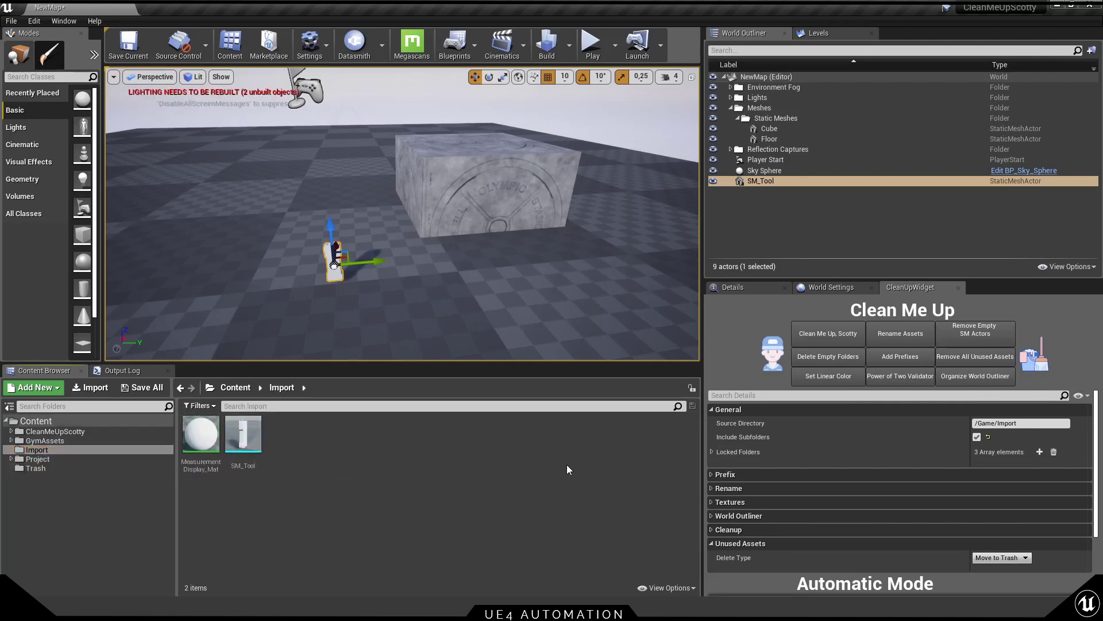
Step: Enable automatic mode, prefixes and clean-up, then import Arrow_Mask as T_Arrow_Mask into Project/Textures
{"action": "scroll", "coordinate": [832, 461], "scroll_direction": "down", "scroll_amount": 3}
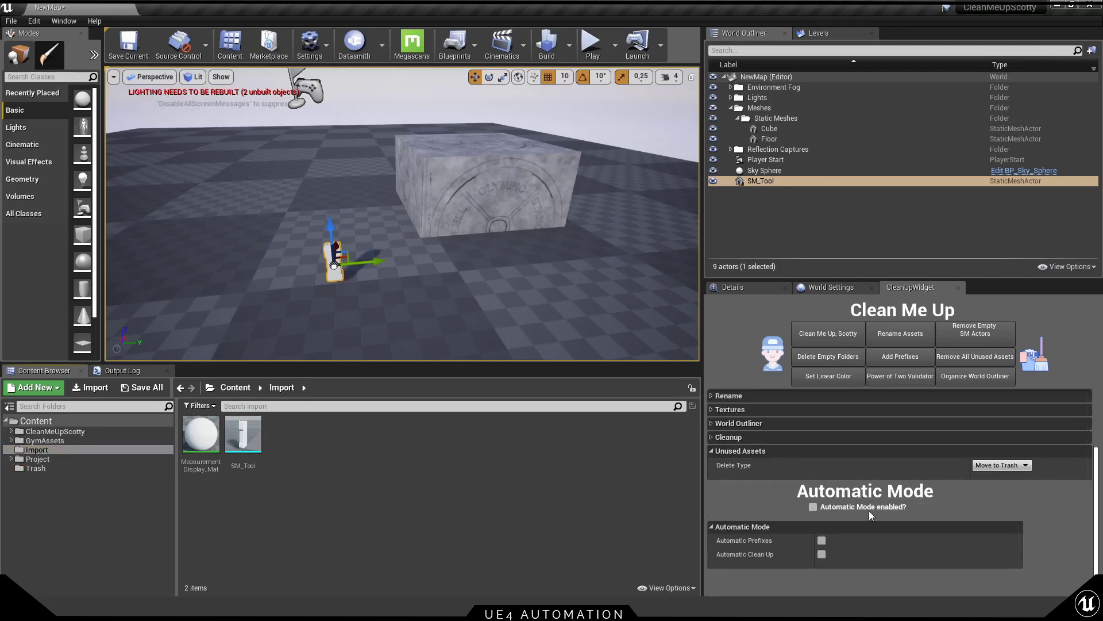
{"action": "left_click", "coordinate": [814, 507]}
{"action": "left_click", "coordinate": [822, 540]}
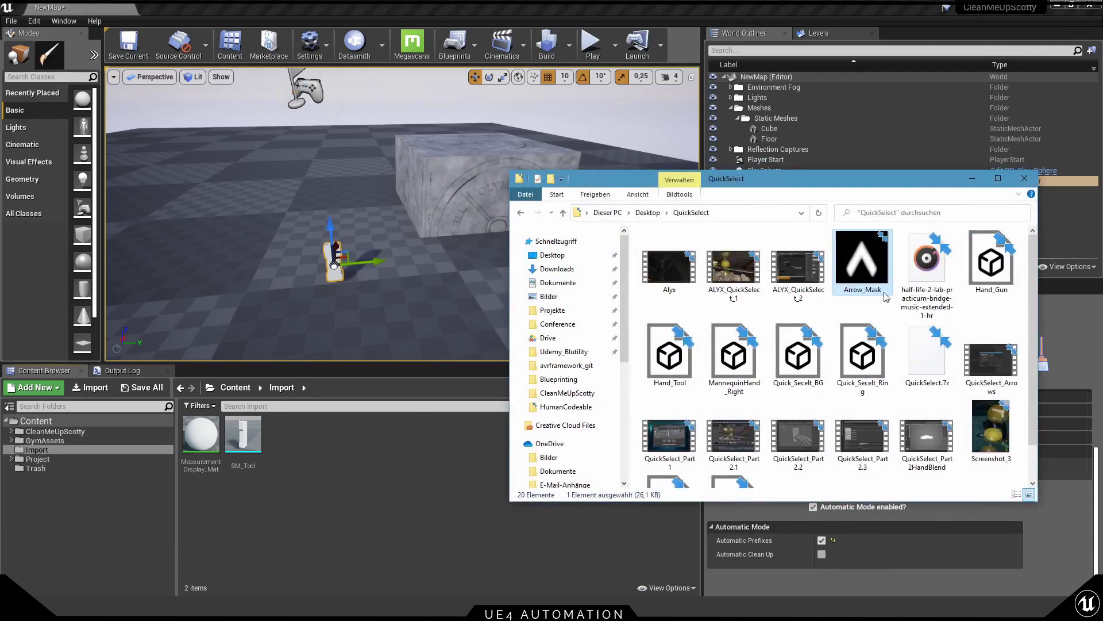
{"action": "left_click_drag", "start_coordinate": [882, 294], "coordinate": [359, 464]}
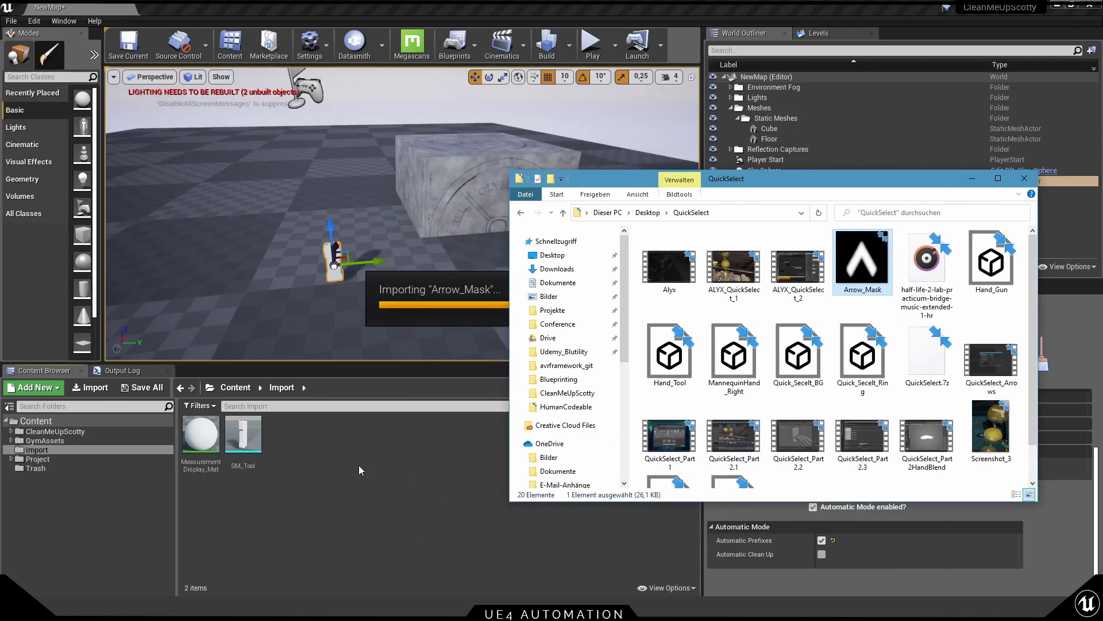
{"action": "left_click", "coordinate": [352, 460]}
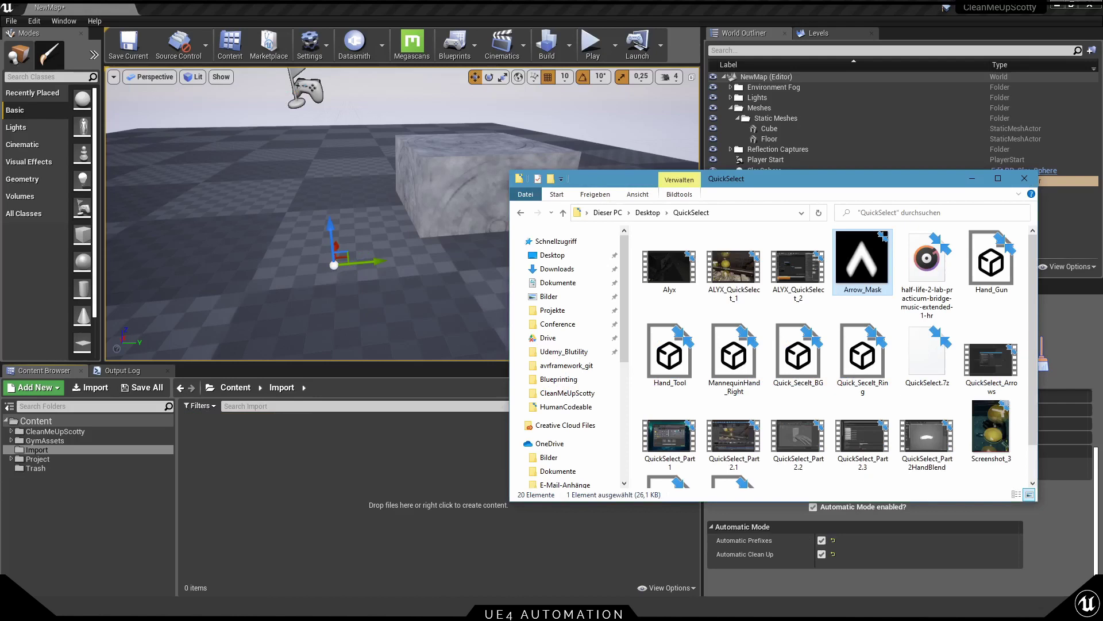
{"action": "left_click_drag", "start_coordinate": [862, 267], "coordinate": [368, 474]}
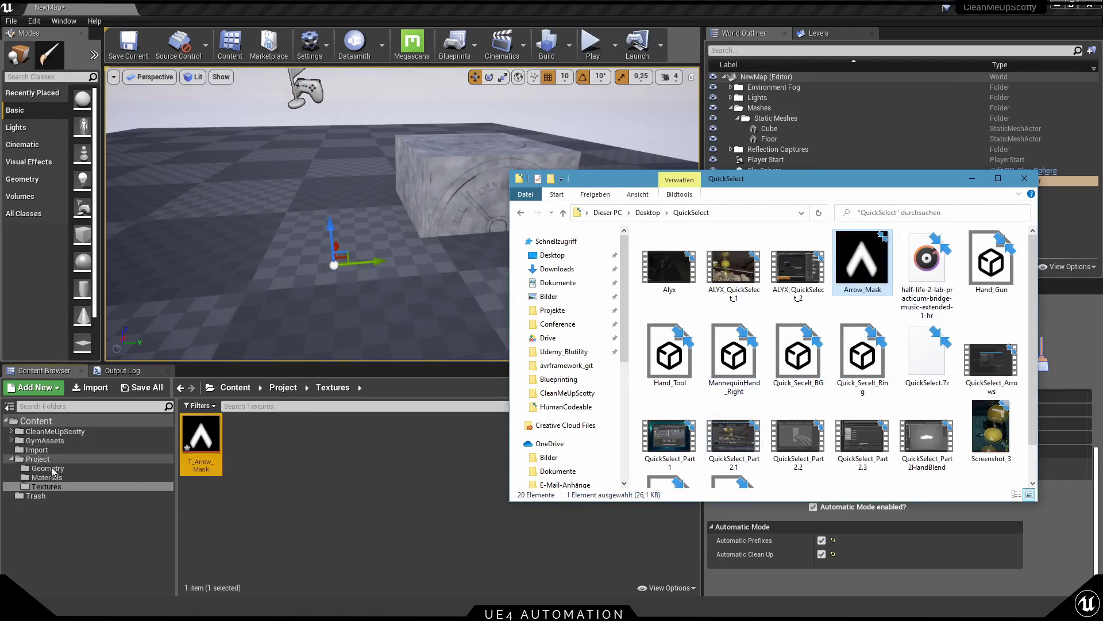
{"action": "left_click", "coordinate": [46, 486]}
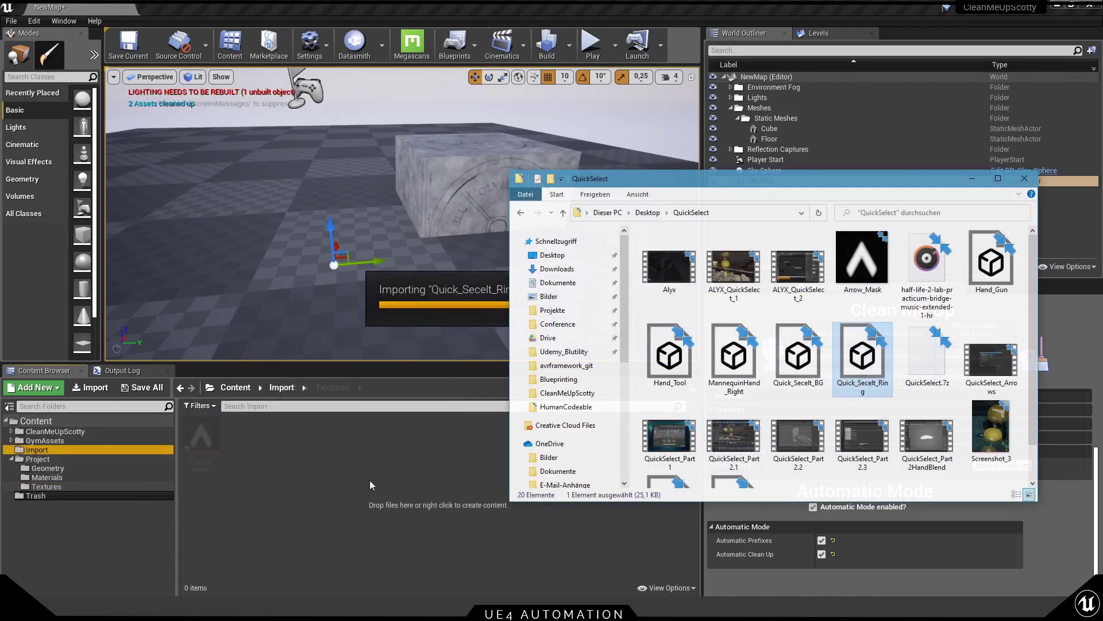
Step: Import Quick_Secelt_Ring with Do Not Create Material so it lands in Project/Geometry
{"action": "left_click", "coordinate": [507, 115]}
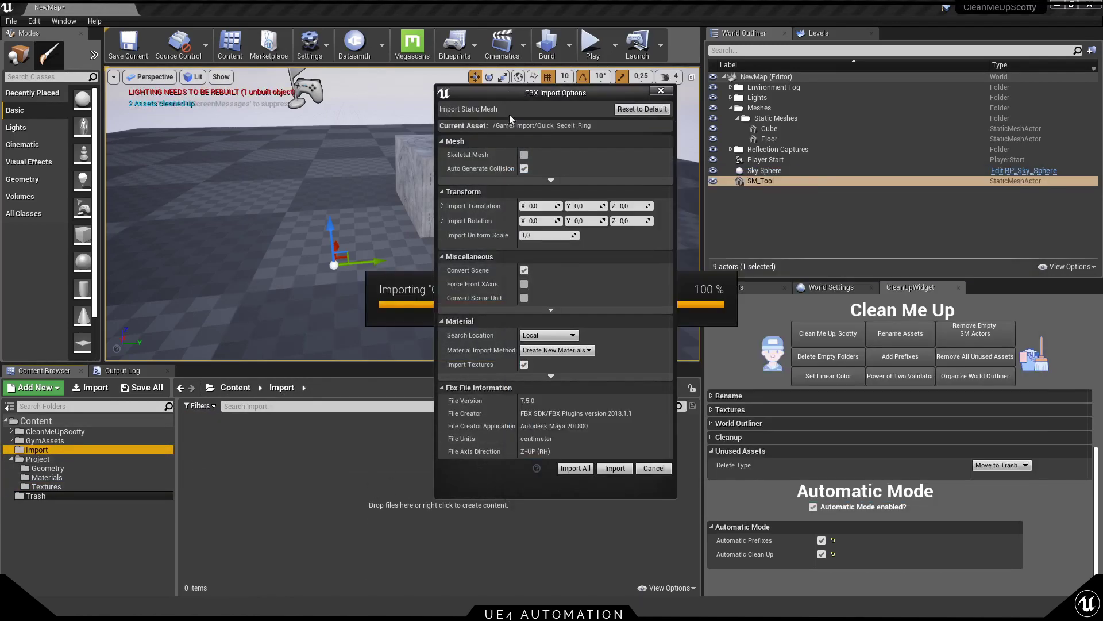
{"action": "left_click", "coordinate": [550, 350]}
{"action": "left_click", "coordinate": [539, 375]}
{"action": "left_click", "coordinate": [612, 469]}
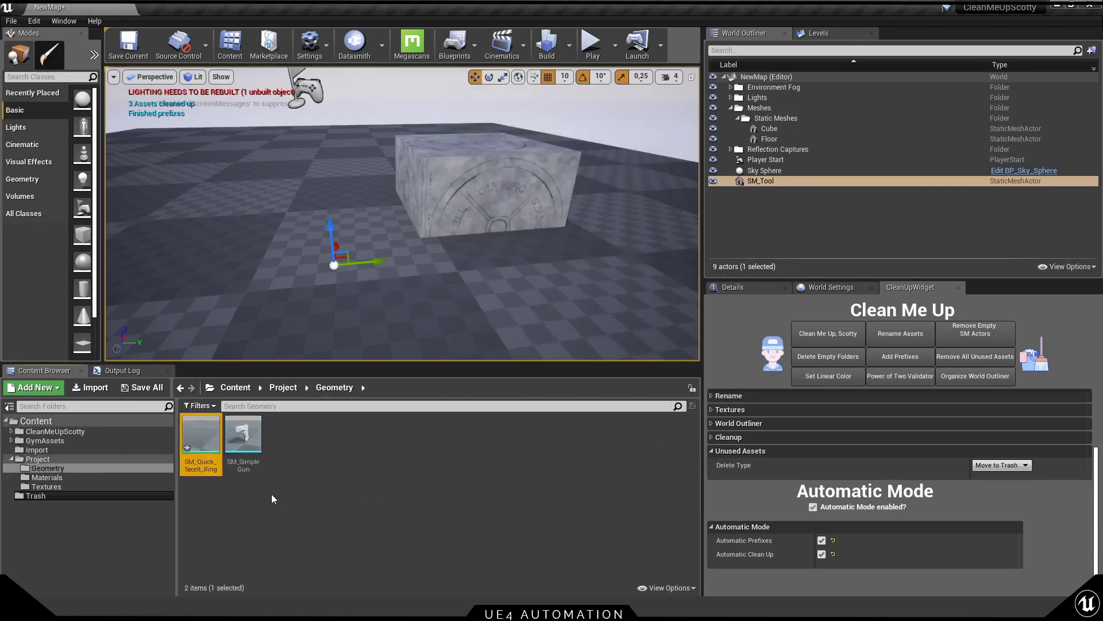
{"action": "left_click", "coordinate": [212, 511]}
{"action": "left_click", "coordinate": [51, 479]}
Step: Import Quick_Secelt_BG and Screenshot_3, which become SM_Quick_Secelt_BG and T_Screenshot_3
{"action": "key", "text": "alt+Tab"}
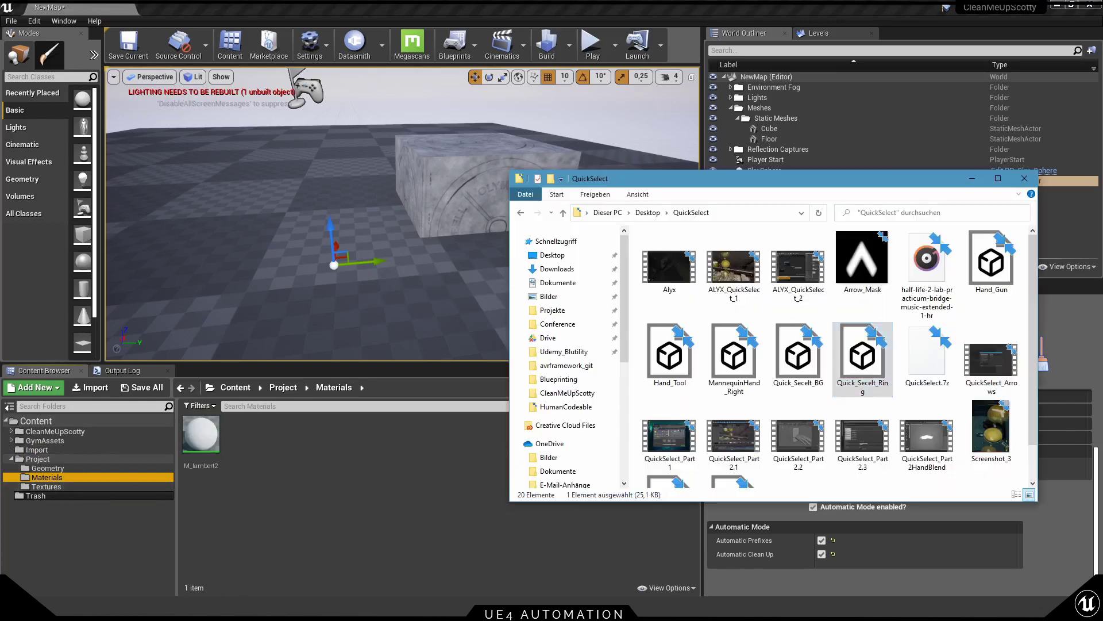
{"action": "left_click_drag", "start_coordinate": [799, 354], "coordinate": [333, 486]}
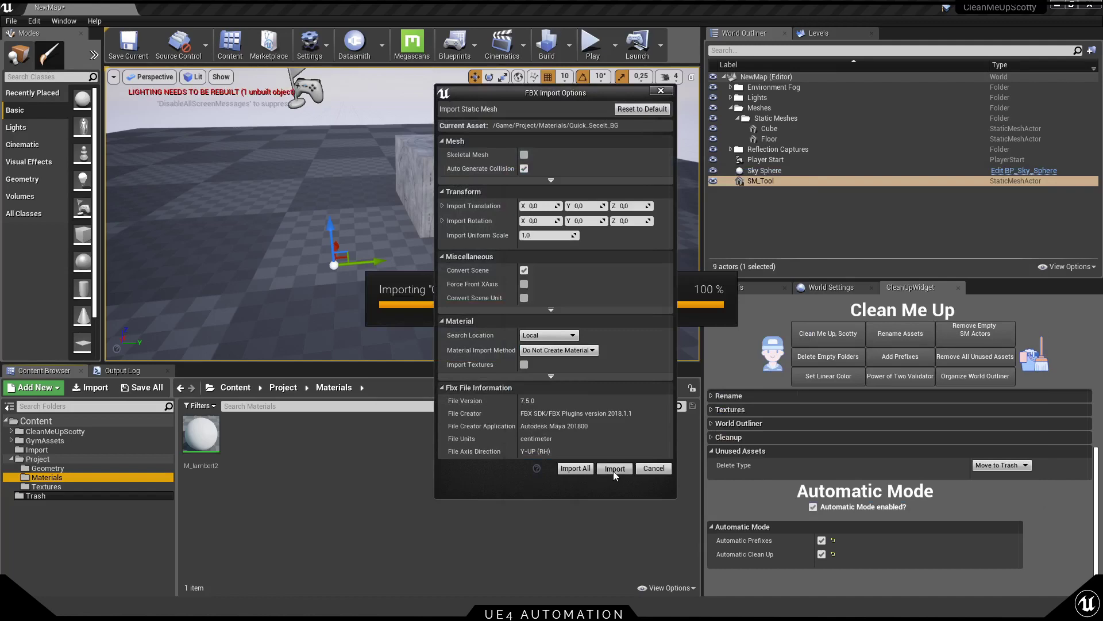
{"action": "left_click", "coordinate": [614, 469]}
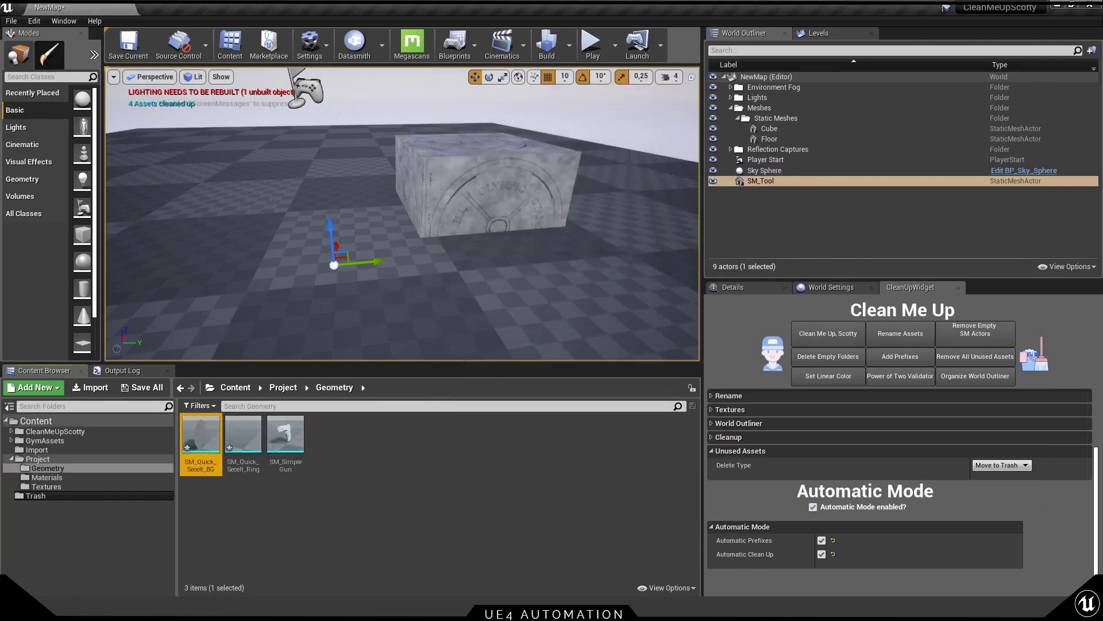
{"action": "key", "text": "alt+Tab"}
{"action": "scroll", "coordinate": [1035, 365], "scroll_direction": "down", "scroll_amount": 2}
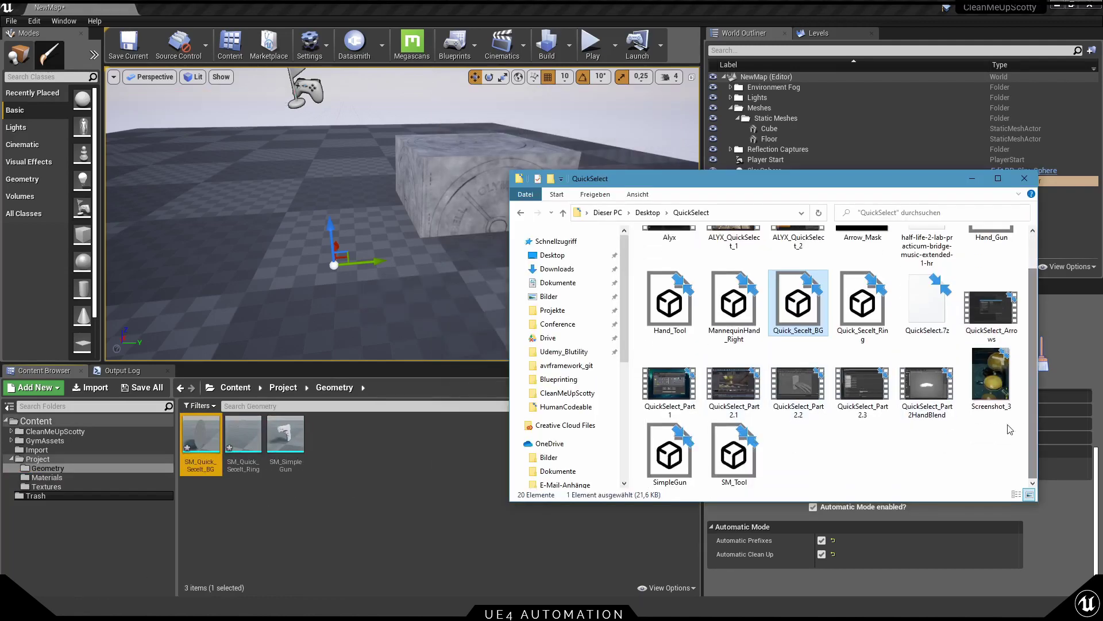
{"action": "left_click_drag", "start_coordinate": [992, 373], "coordinate": [401, 475]}
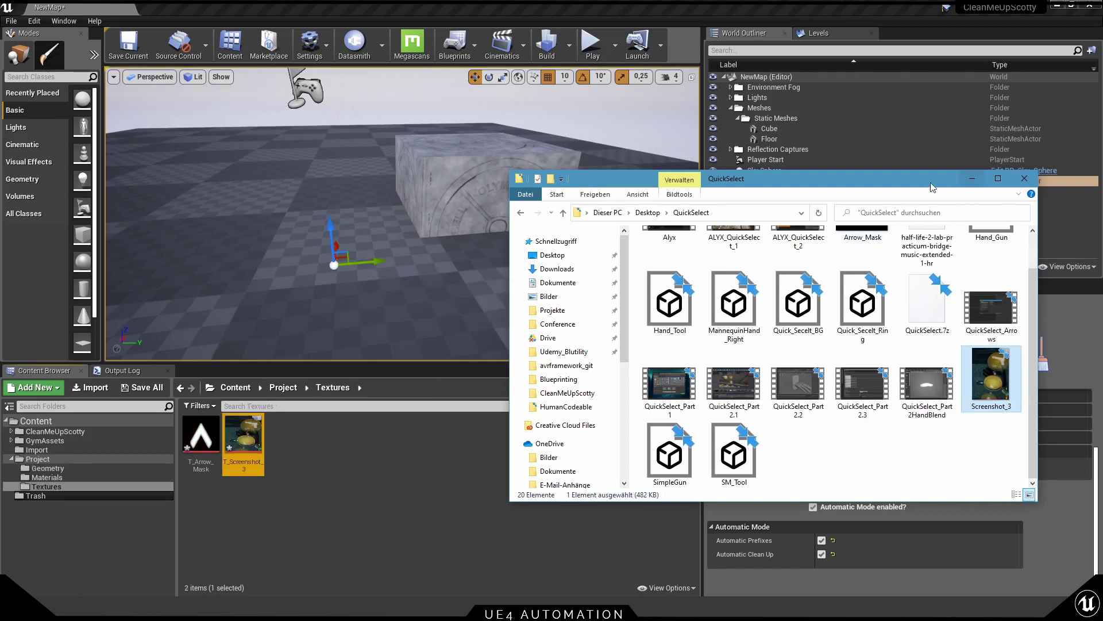
{"action": "key", "text": "alt+Tab"}
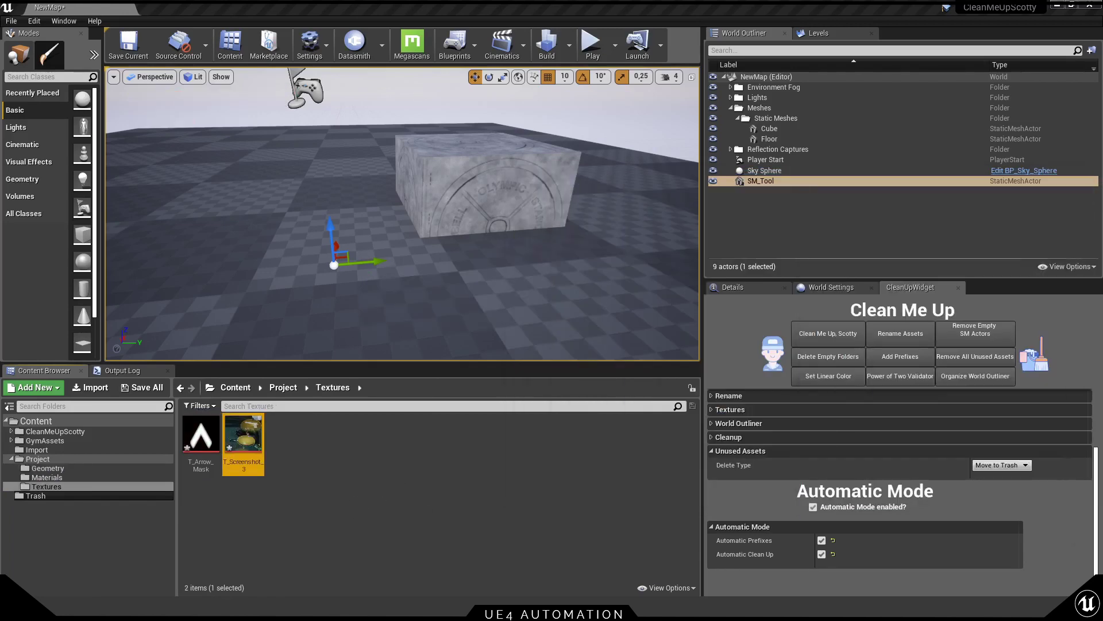
Step: Exclude Static Meshes from Cleanup and switch off Automatic Prefixes, leaving automatic clean-up on
{"action": "left_click", "coordinate": [710, 436]}
{"action": "scroll", "coordinate": [756, 473], "scroll_direction": "down", "scroll_amount": 1}
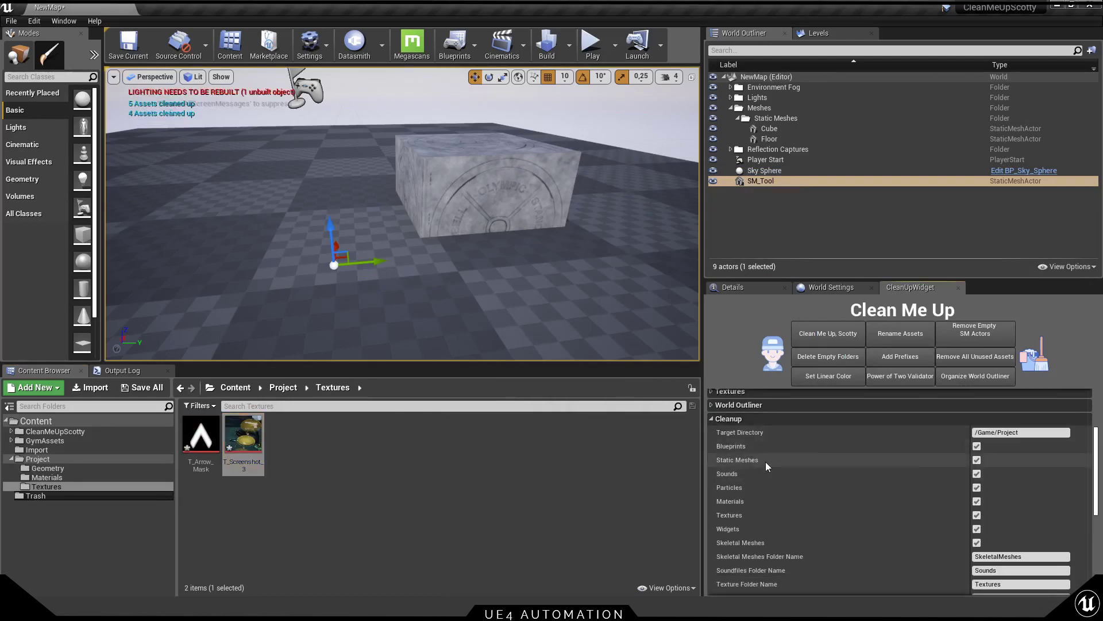
{"action": "left_click", "coordinate": [977, 460]}
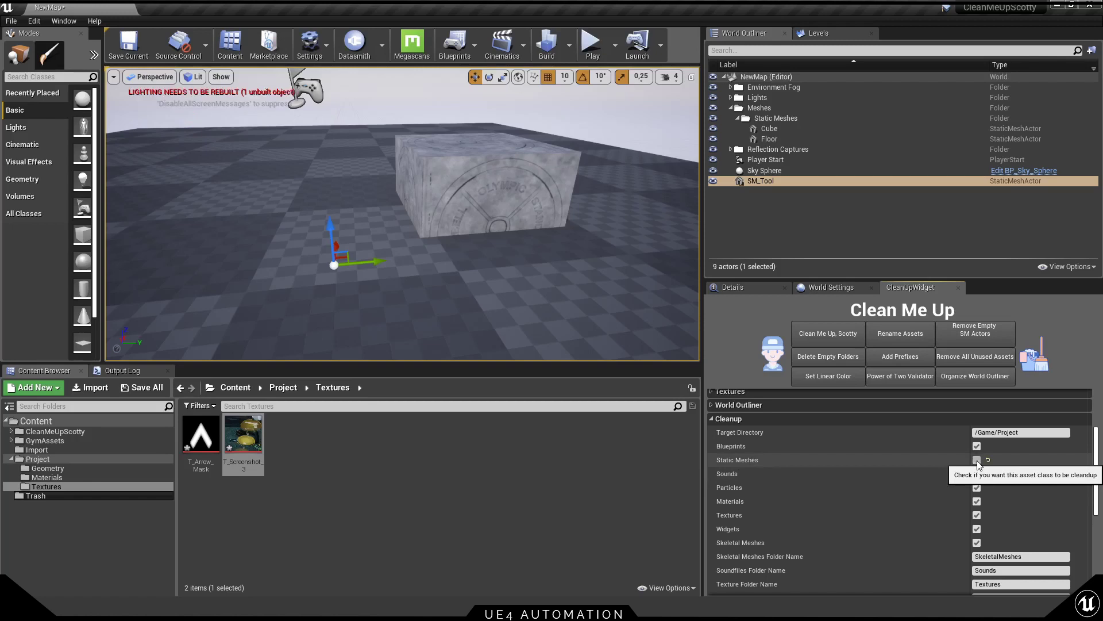
{"action": "scroll", "coordinate": [873, 490], "scroll_direction": "down", "scroll_amount": 10}
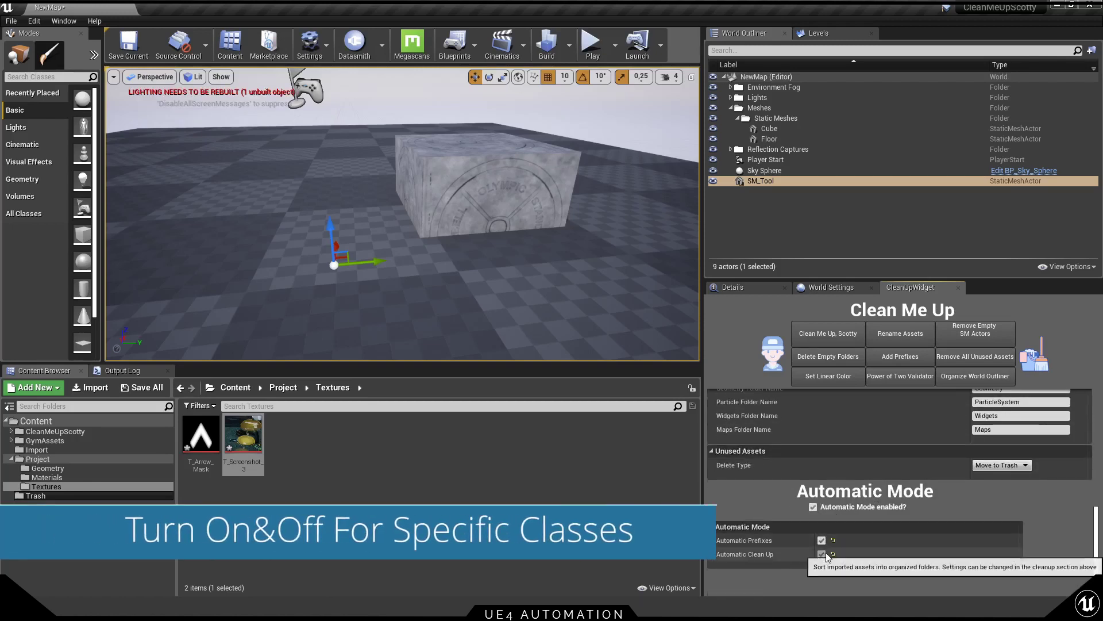
{"action": "left_click", "coordinate": [822, 540]}
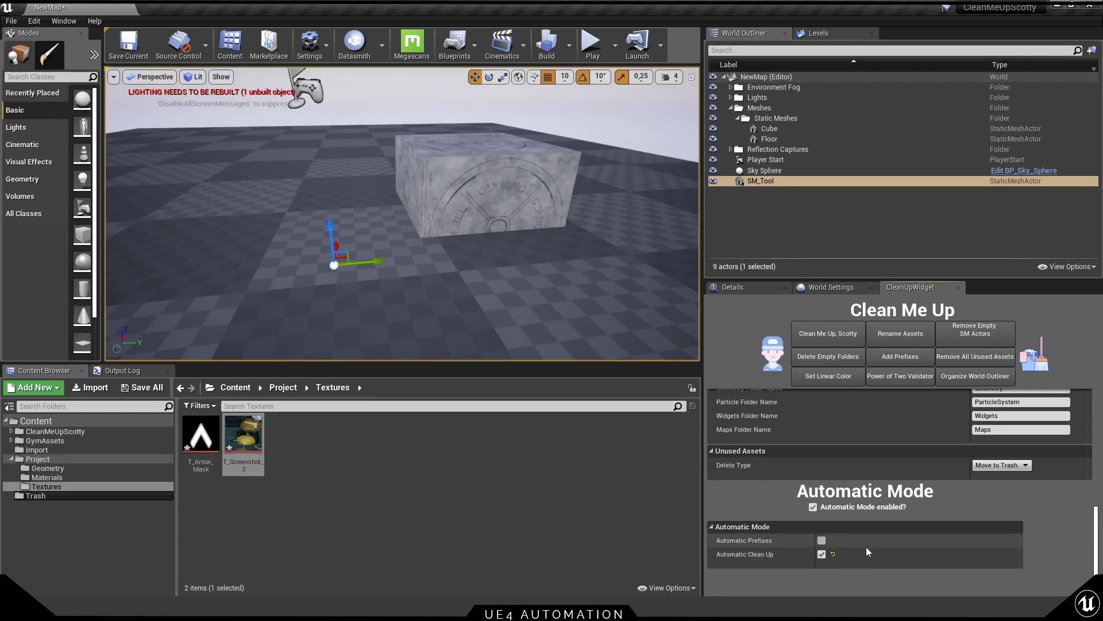
{"action": "scroll", "coordinate": [867, 552], "scroll_direction": "up", "scroll_amount": 5}
{"action": "scroll", "coordinate": [866, 547], "scroll_direction": "up", "scroll_amount": 2}
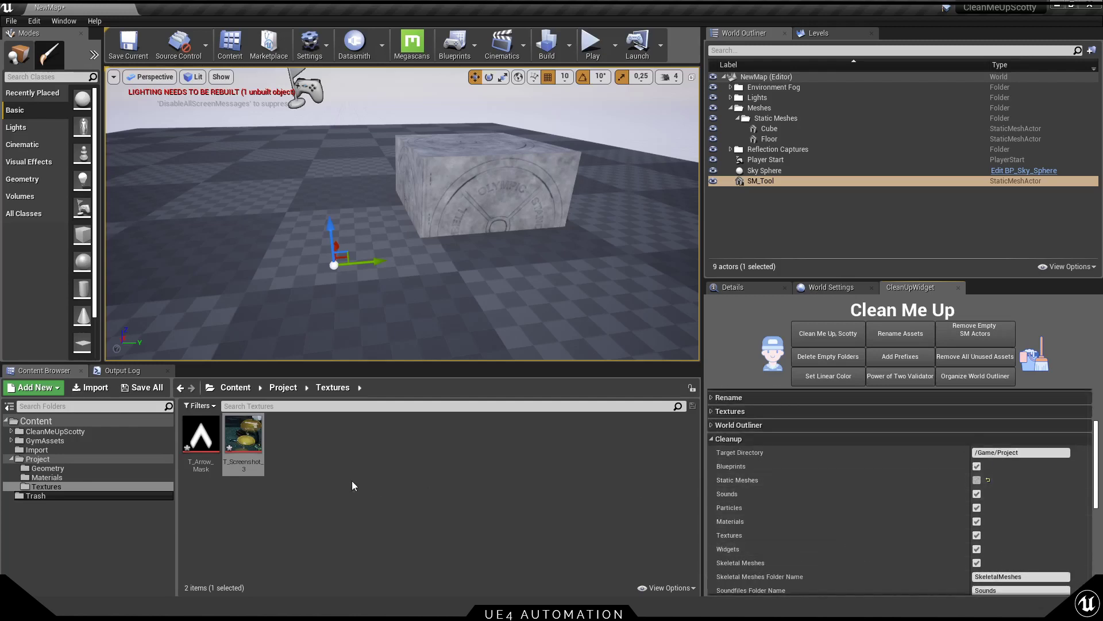
Step: Import SM_Tool into the Import folder, where it stays unsorted
{"action": "left_click", "coordinate": [371, 484]}
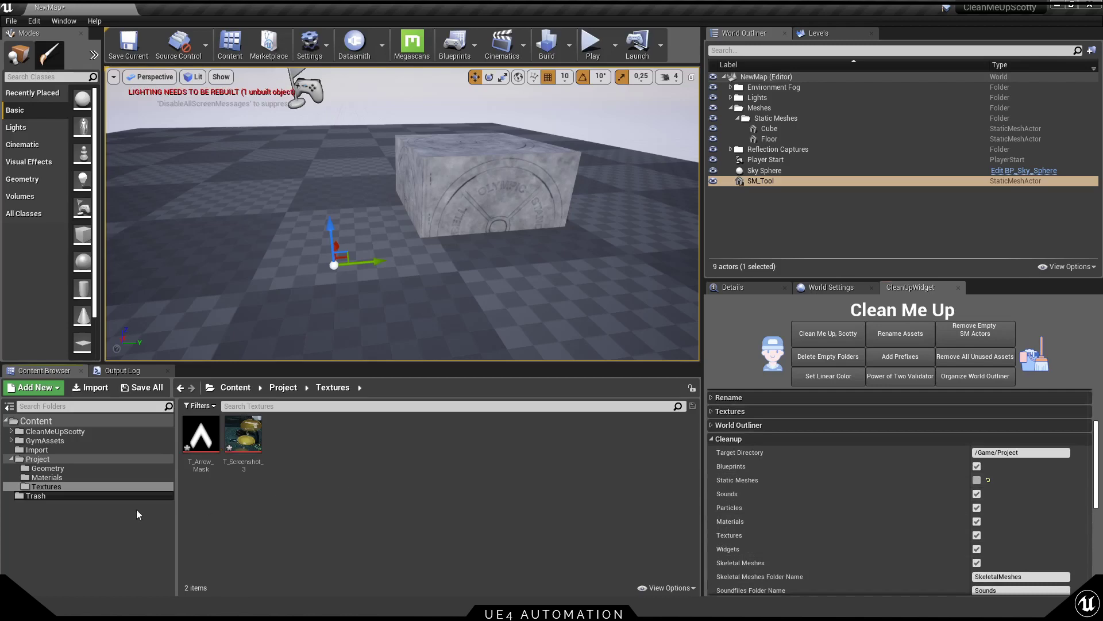
{"action": "left_click", "coordinate": [55, 479]}
{"action": "left_click", "coordinate": [38, 450]}
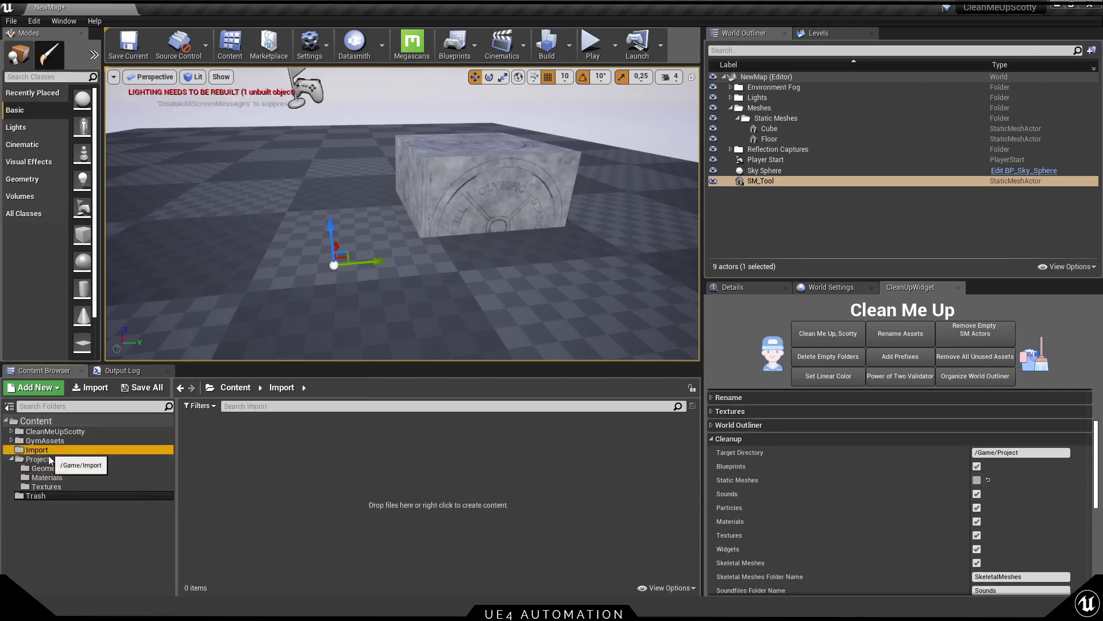
{"action": "key", "text": "alt+Tab"}
{"action": "left_click_drag", "start_coordinate": [635, 502], "coordinate": [301, 492]}
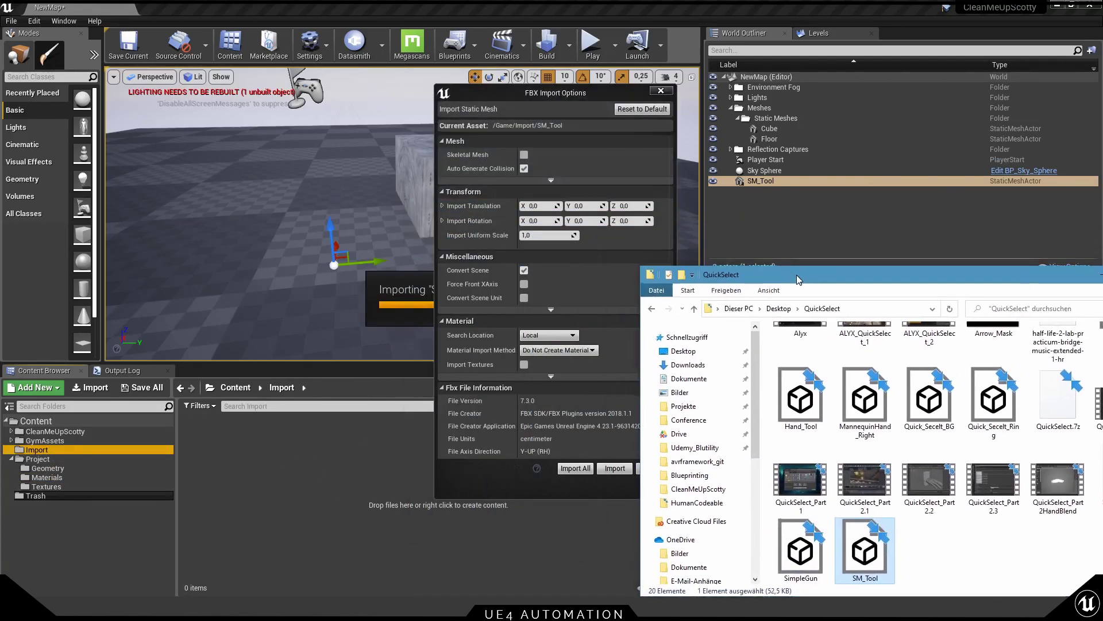
{"action": "left_click_drag", "start_coordinate": [546, 211], "coordinate": [818, 256]}
{"action": "left_click", "coordinate": [614, 468]}
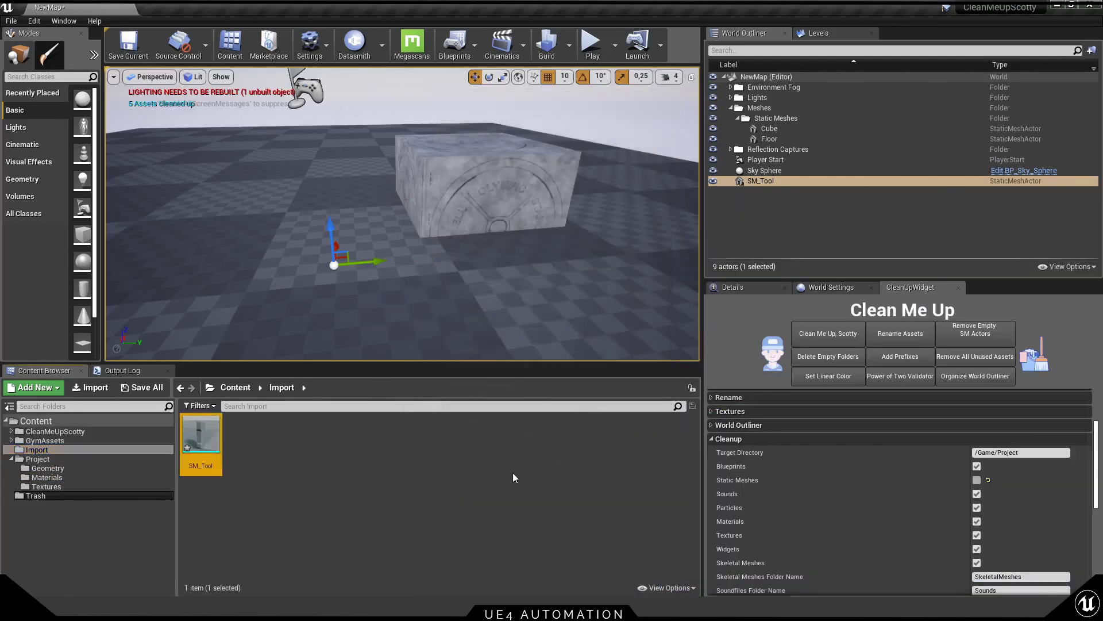
Step: Import Head.png into Project/Textures and re-include Static Meshes in Cleanup
{"action": "key", "text": "alt+Tab"}
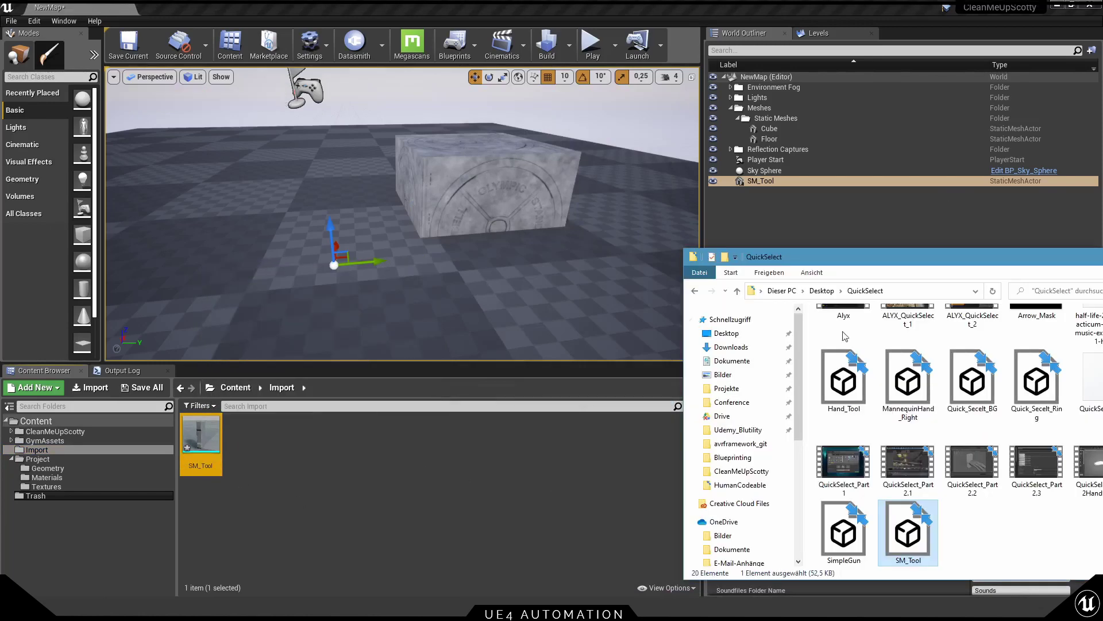
{"action": "key", "text": "alt+Tab"}
{"action": "left_click_drag", "start_coordinate": [770, 329], "coordinate": [330, 468]}
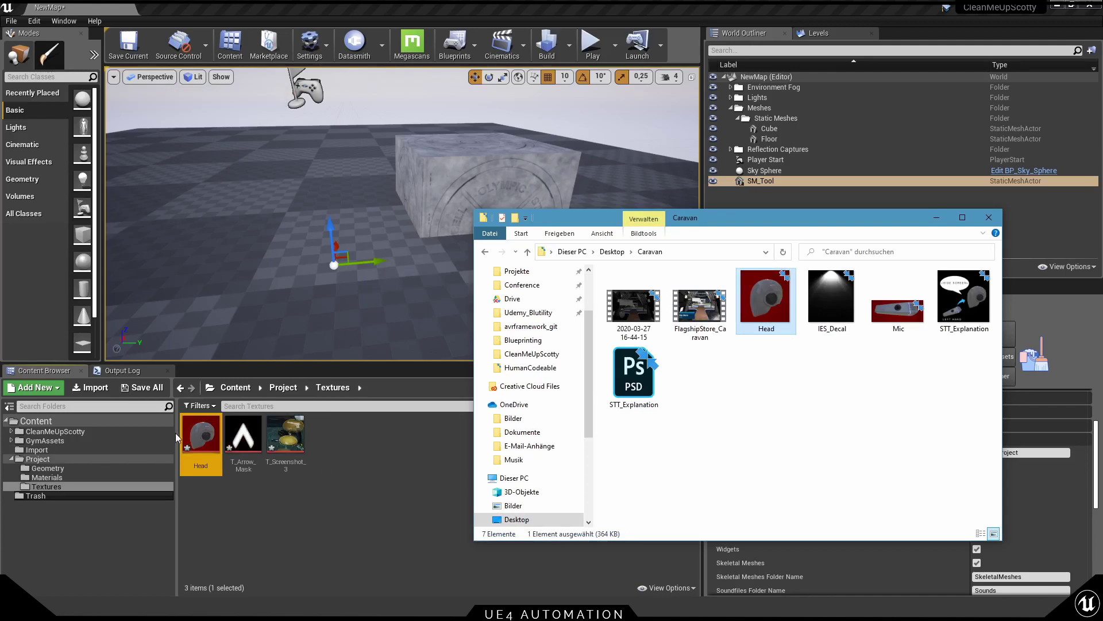
{"action": "left_click_drag", "start_coordinate": [747, 222], "coordinate": [544, 121]}
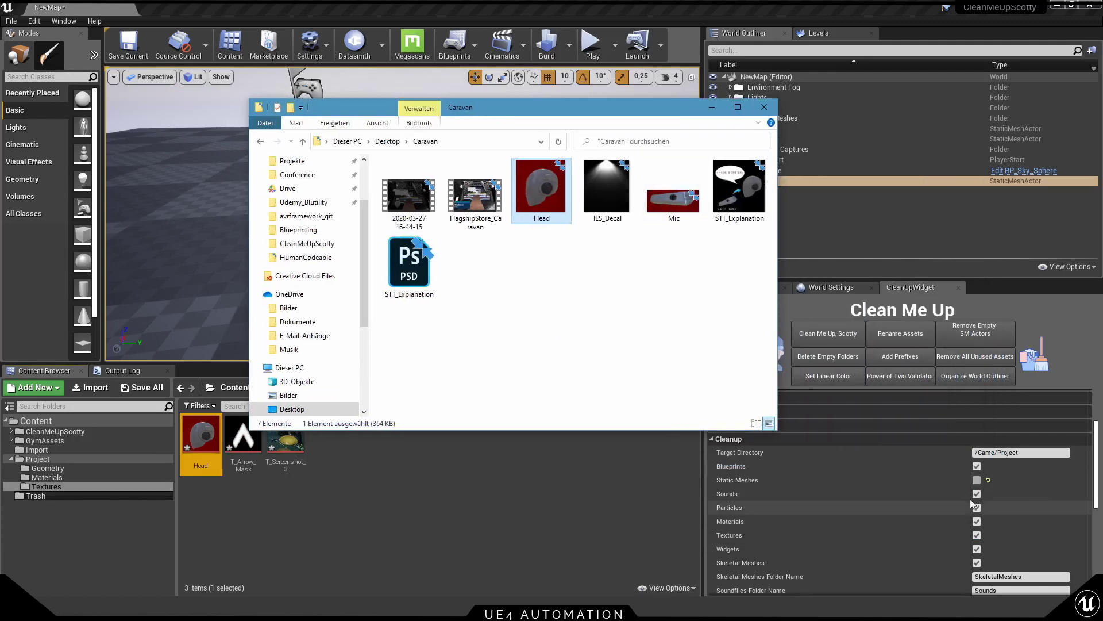
{"action": "left_click", "coordinate": [988, 480]}
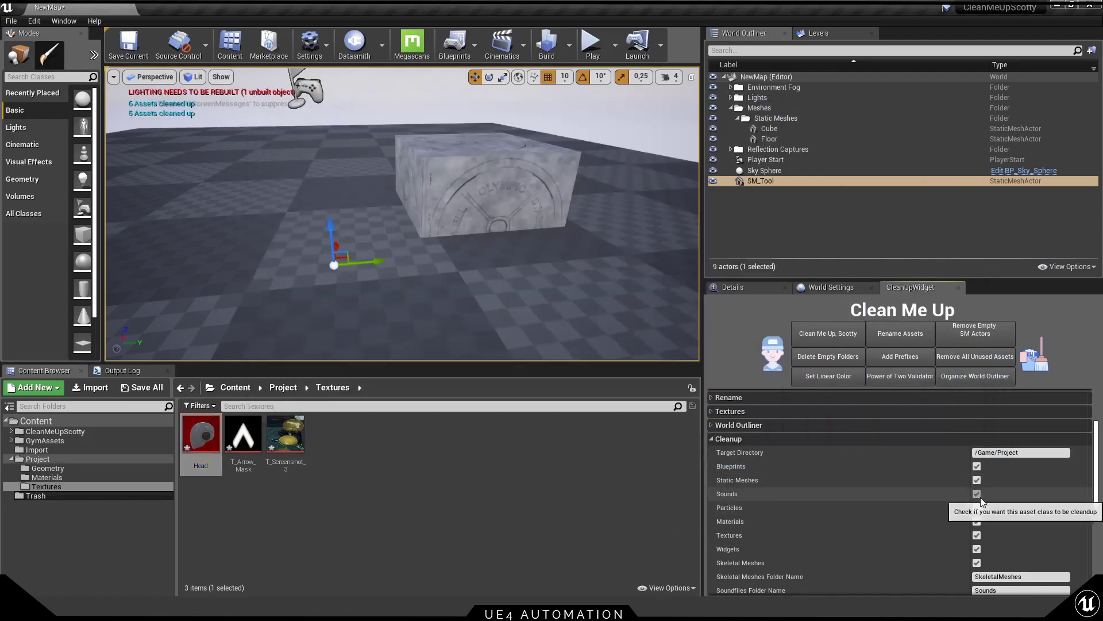
{"action": "scroll", "coordinate": [998, 522], "scroll_direction": "down", "scroll_amount": 1}
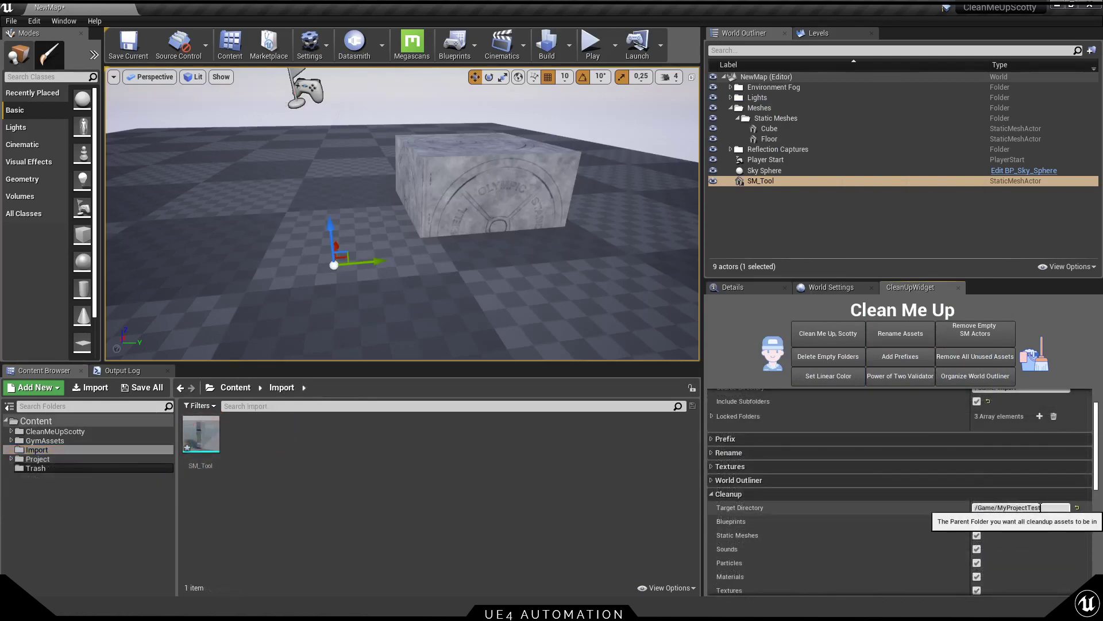
Step: Point the cleanup target directory at a new user-named folder under /Game
{"action": "left_click_drag", "start_coordinate": [1040, 507], "coordinate": [1001, 507]}
{"action": "type", "text": "Andreas"}
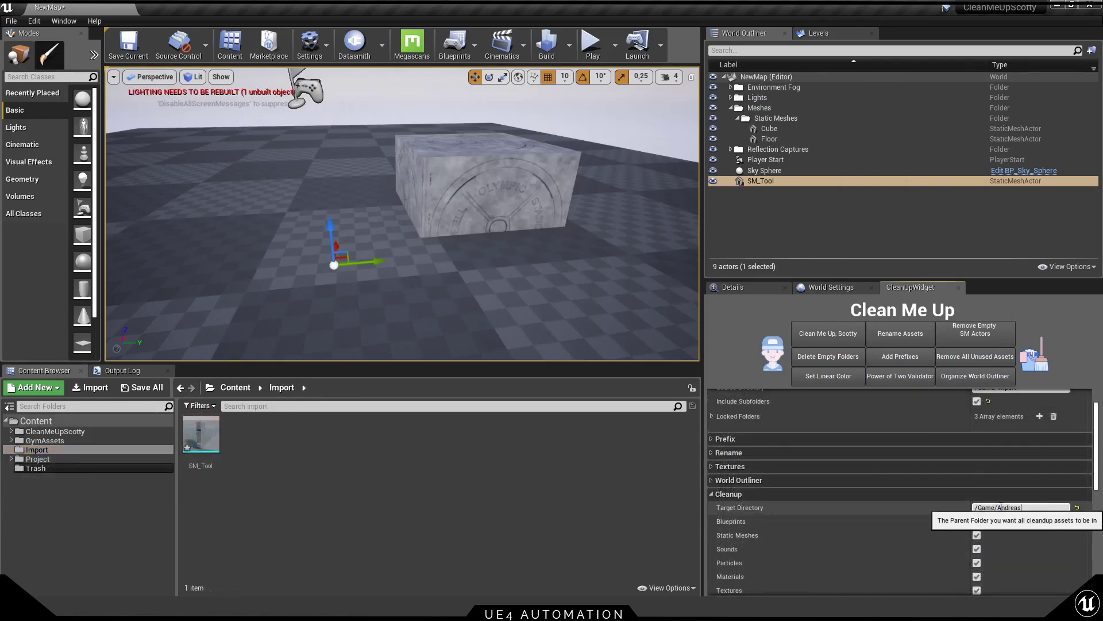
{"action": "scroll", "coordinate": [1053, 521], "scroll_direction": "down", "scroll_amount": 6}
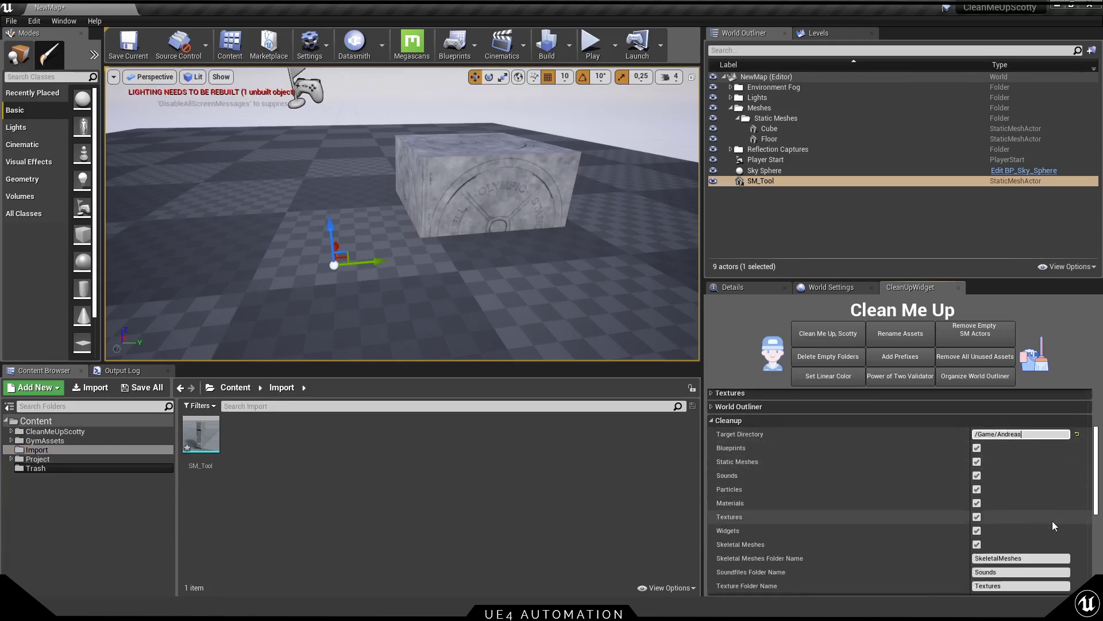
{"action": "scroll", "coordinate": [1003, 503], "scroll_direction": "down", "scroll_amount": 4}
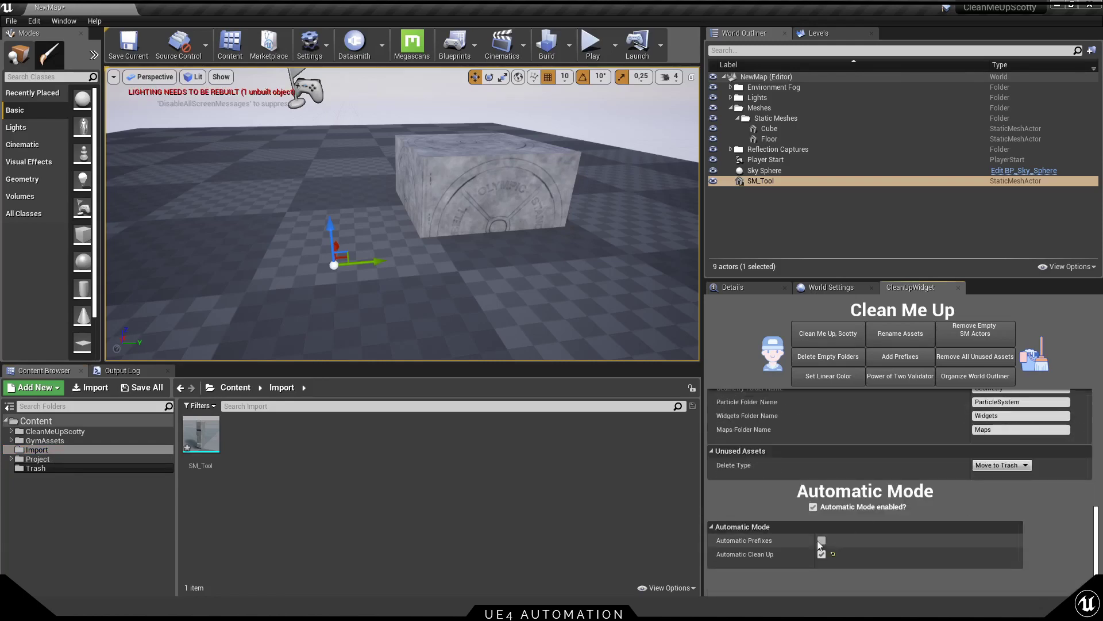
{"action": "key", "text": "alt+Tab"}
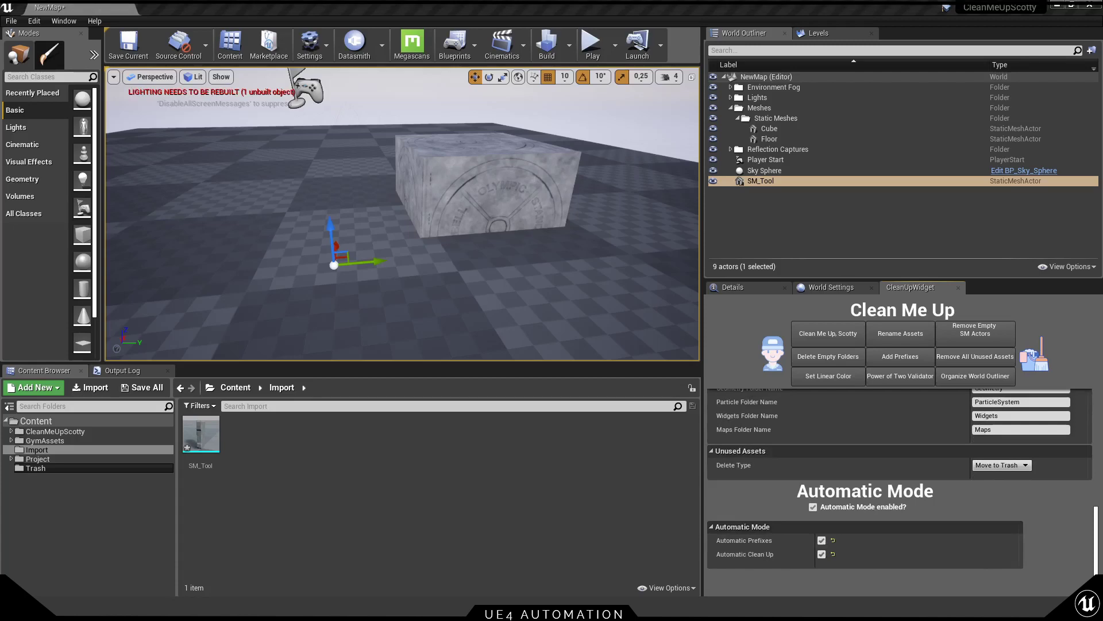
Step: Import Head, IES_Decal, Mic and STT_Explanation from the Caravan folder together
{"action": "left_click", "coordinate": [555, 201]}
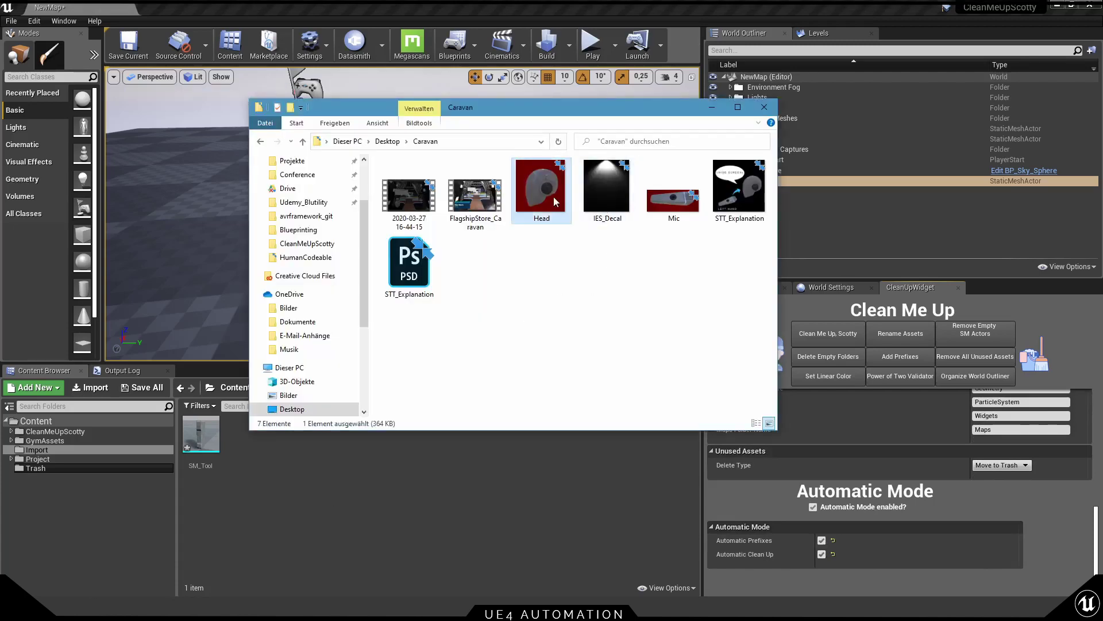
{"action": "left_click", "coordinate": [739, 212], "text": "shift"}
{"action": "left_click_drag", "start_coordinate": [735, 204], "coordinate": [391, 504]}
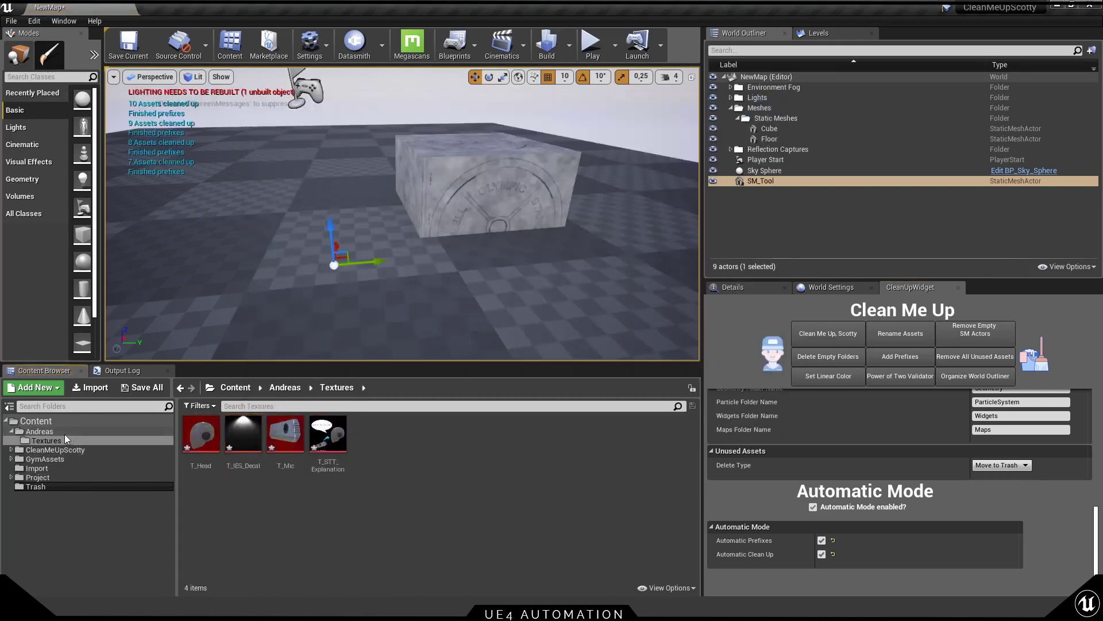
Step: Import four QuickSelect files and check the user folder's Textures and Geometry subfolders
{"action": "left_click", "coordinate": [58, 431]}
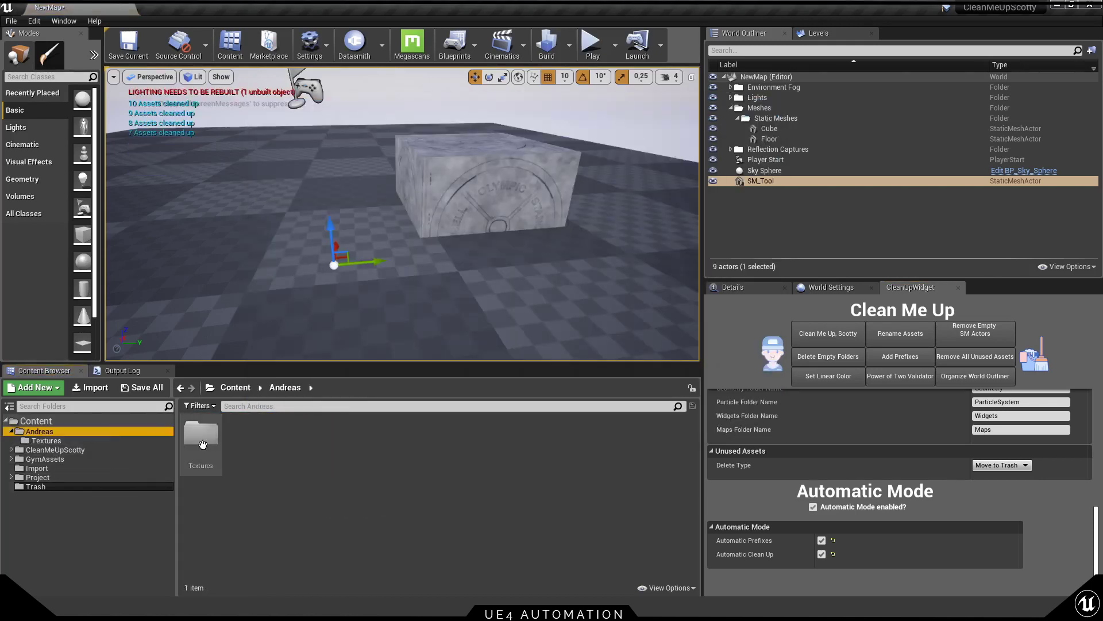
{"action": "double_click", "coordinate": [203, 440]}
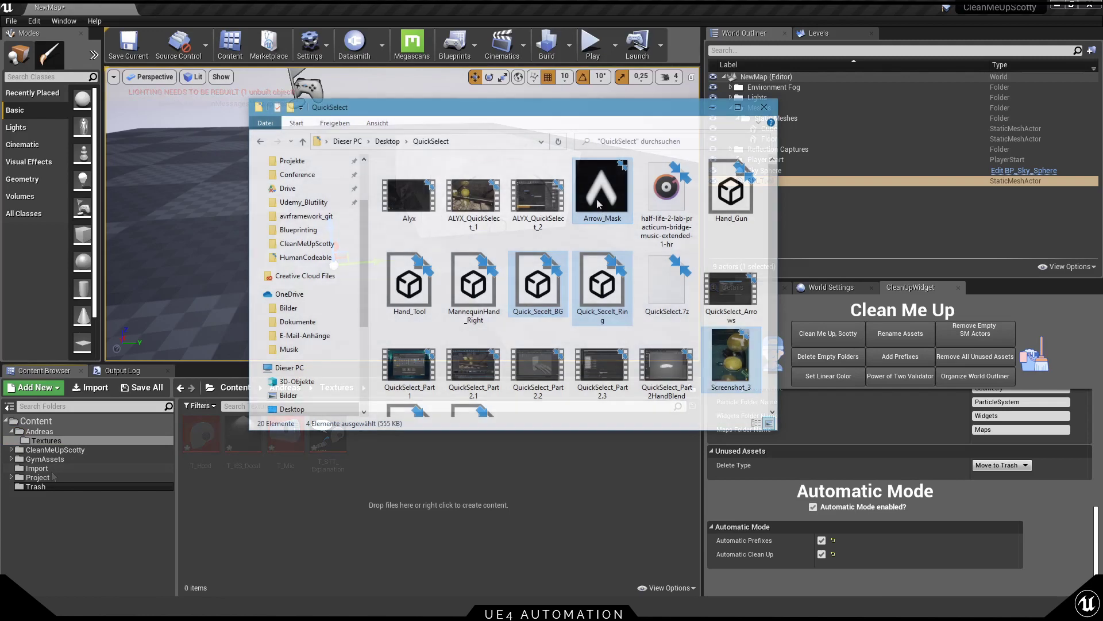
{"action": "left_click_drag", "start_coordinate": [597, 204], "coordinate": [550, 474]}
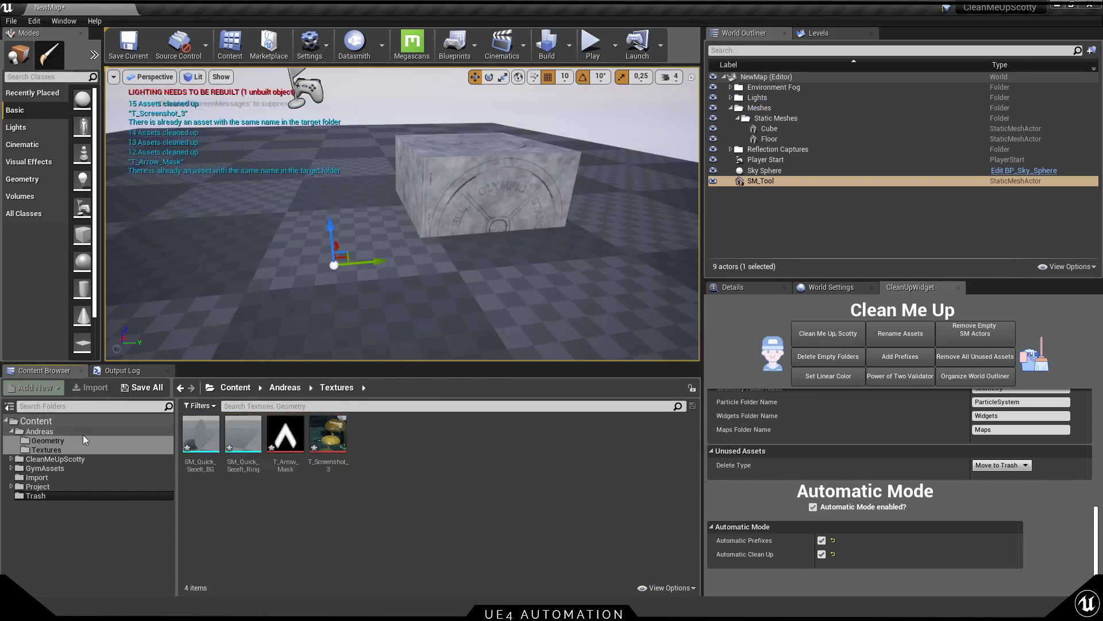
{"action": "left_click", "coordinate": [77, 439]}
{"action": "left_click", "coordinate": [46, 450]}
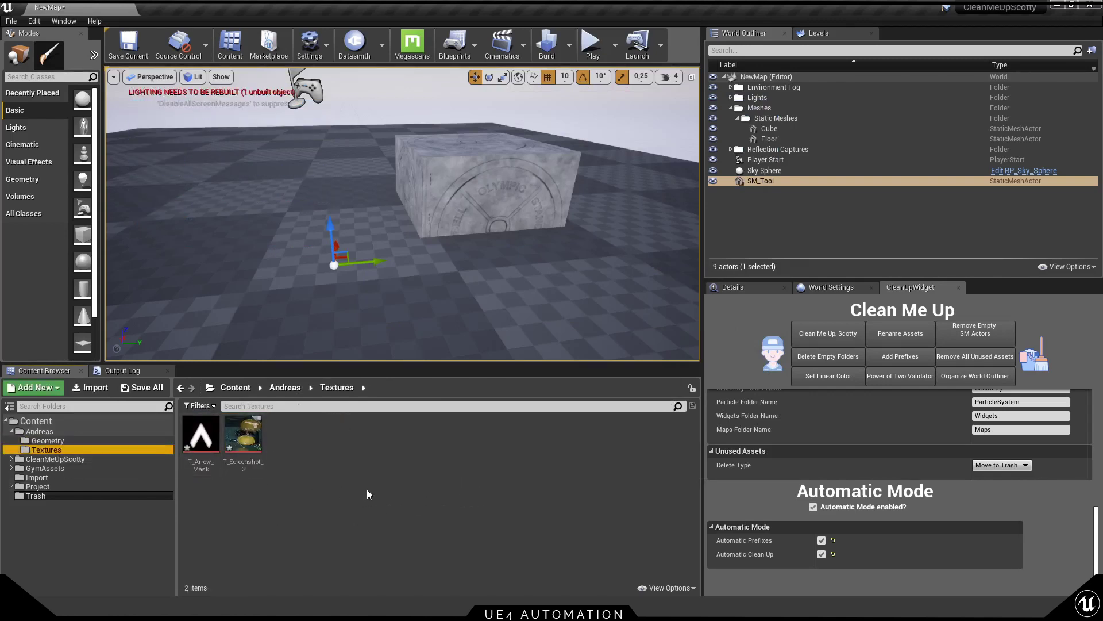
Step: Turn off Automatic Mode and import SimpleGun.fbx unprefixed into the current Textures folder
{"action": "left_click", "coordinate": [815, 506]}
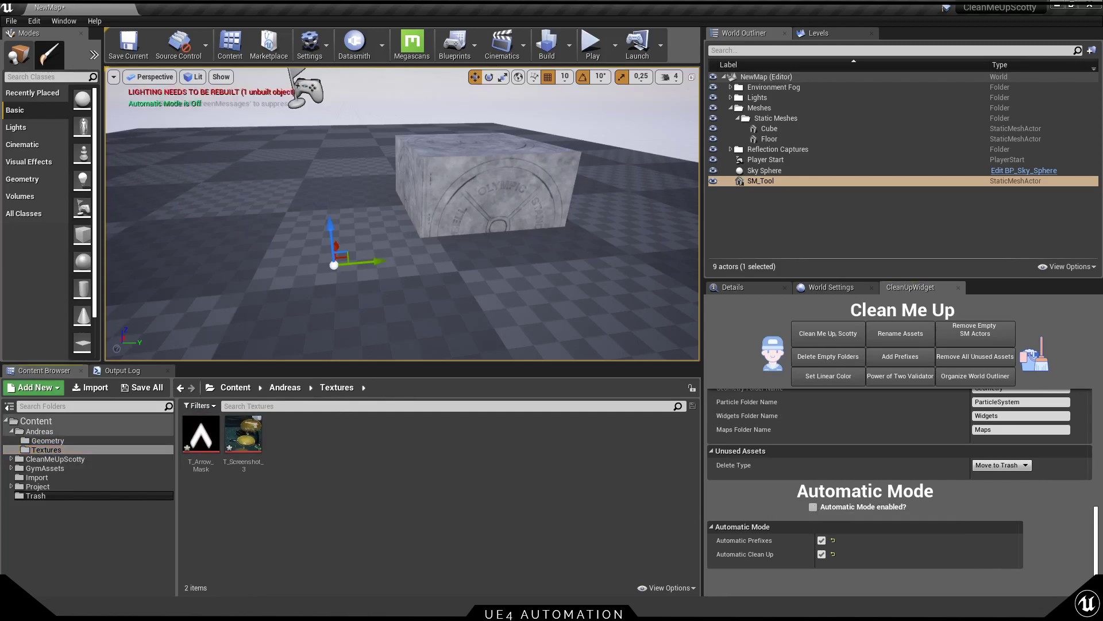
{"action": "key", "text": "alt+Tab"}
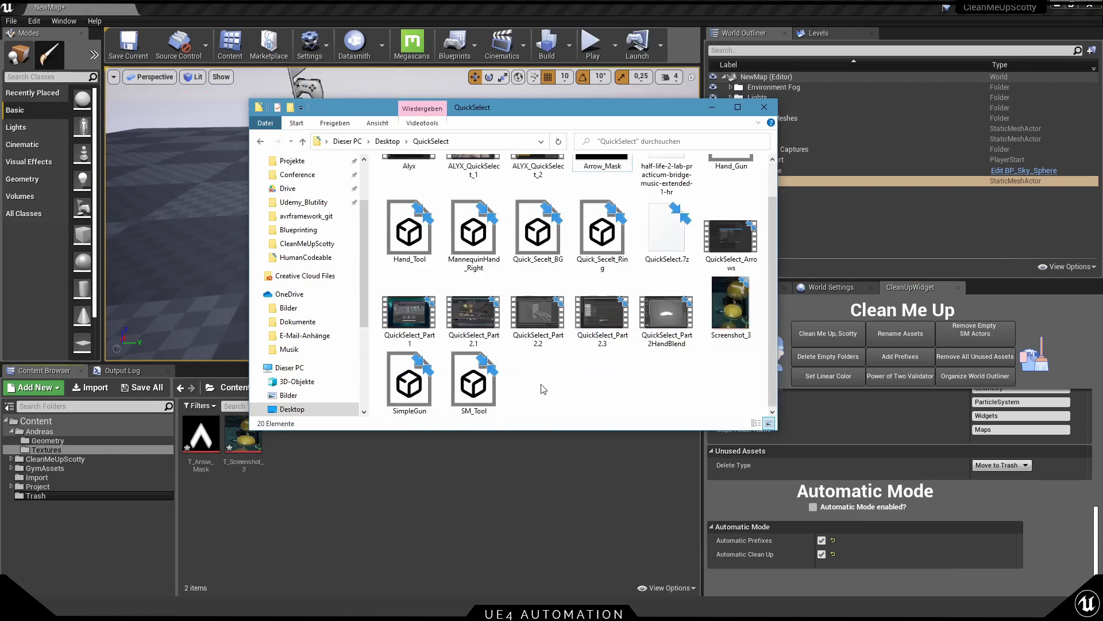
{"action": "left_click_drag", "start_coordinate": [411, 404], "coordinate": [361, 482]}
{"action": "left_click", "coordinate": [614, 463]}
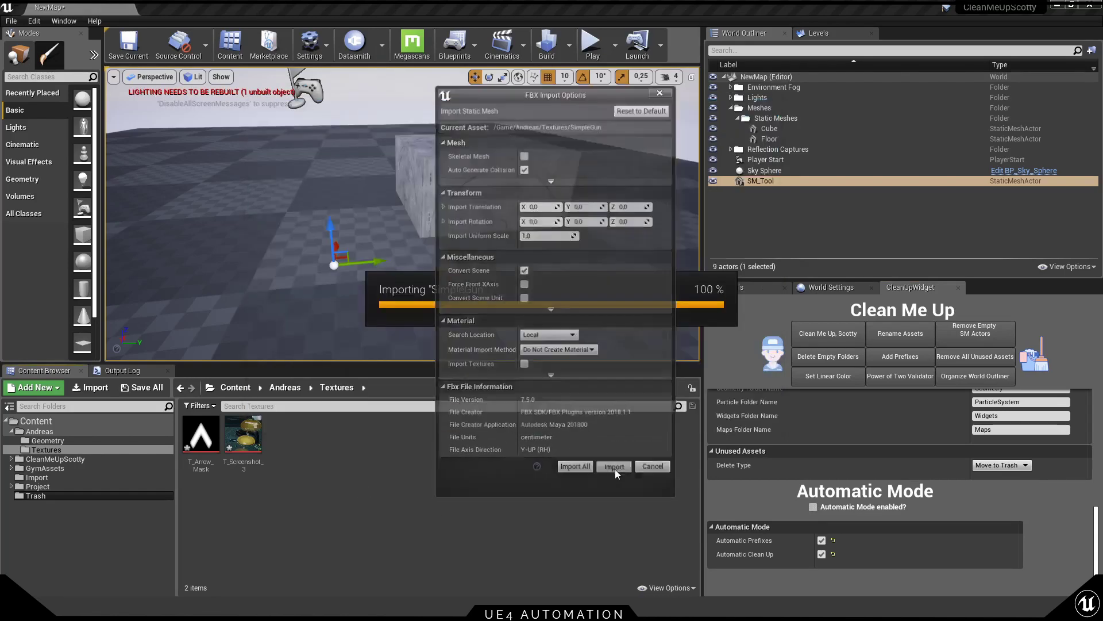